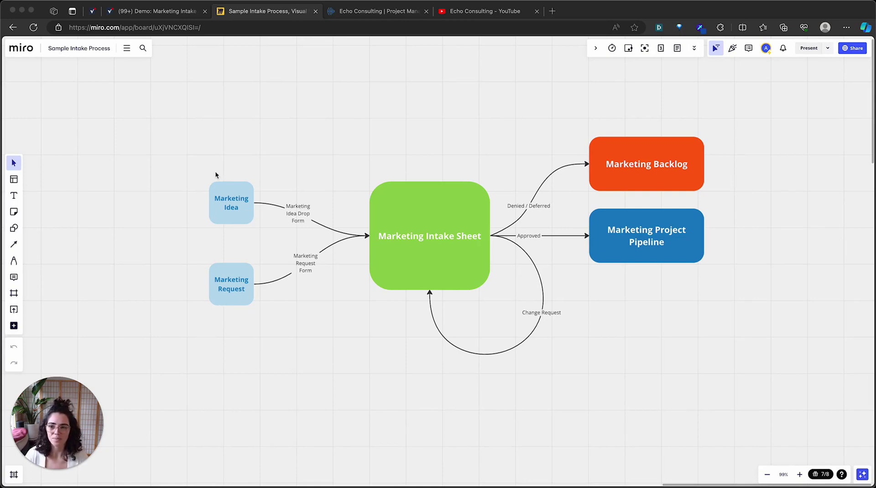
# Switch from the Miro diagram to Smartsheet and create a new form for the Demo: Marketing Intake Sheet.
pyautogui.click(210, 158)
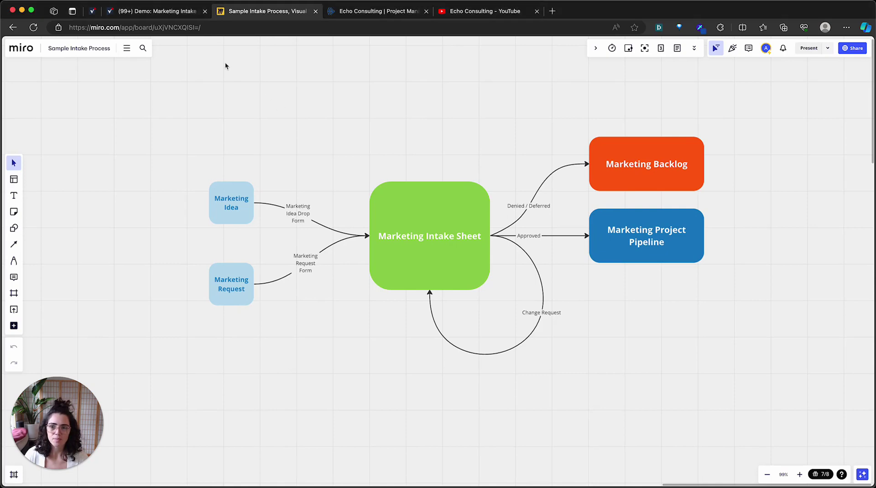
pyautogui.click(157, 11)
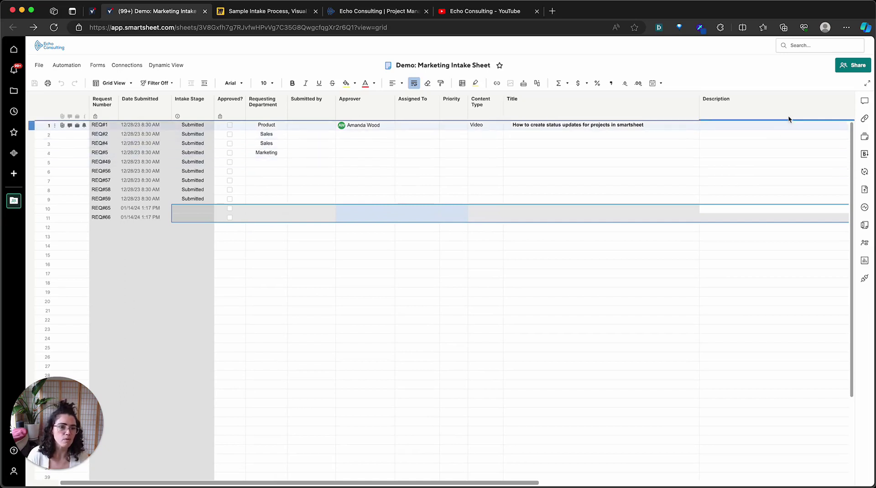
pyautogui.moveTo(425, 483); pyautogui.dragTo(388, 486)
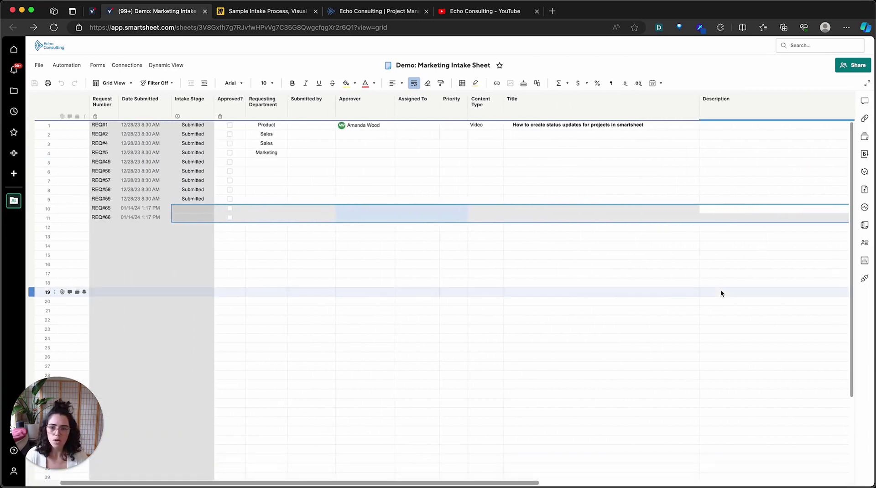
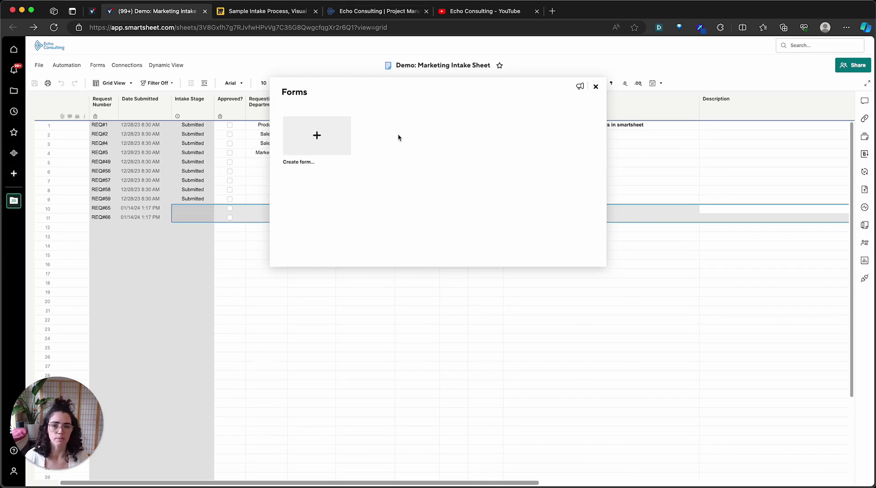
pyautogui.click(325, 144)
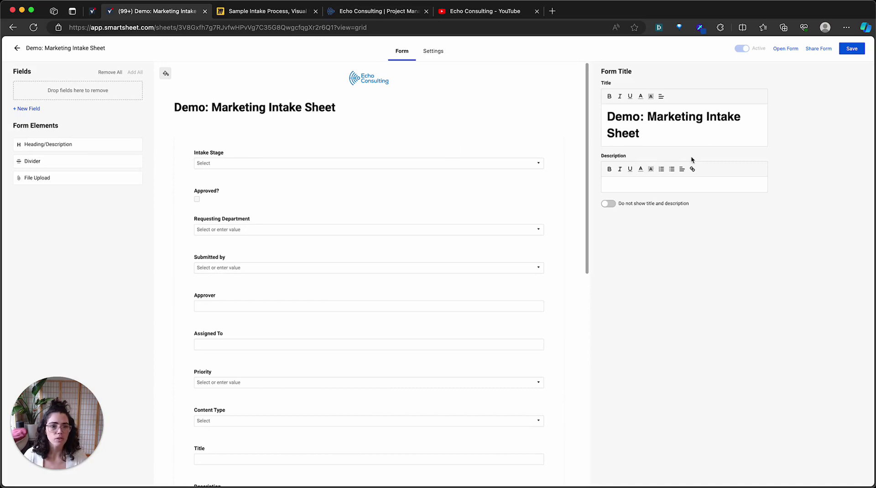
# Replace the form title with "Marketing Request Form".
pyautogui.moveTo(686, 133); pyautogui.dragTo(610, 116)
pyautogui.write('Marketing ')
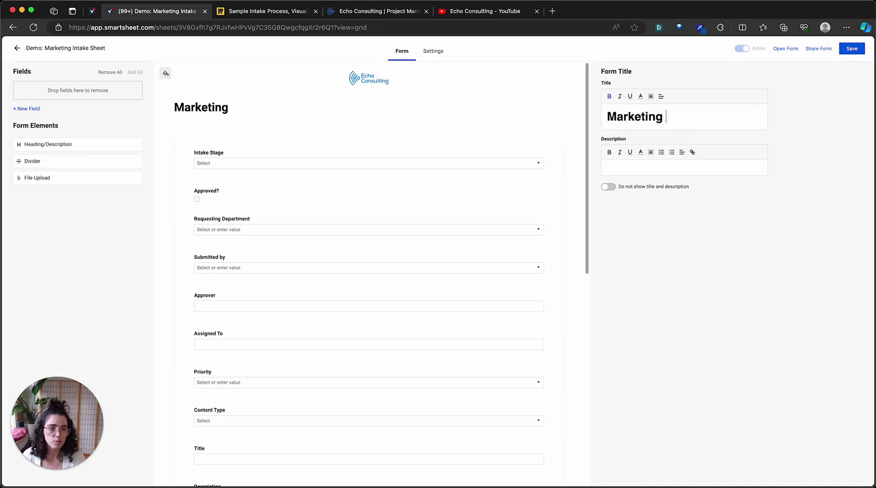
pyautogui.write('Request Form')
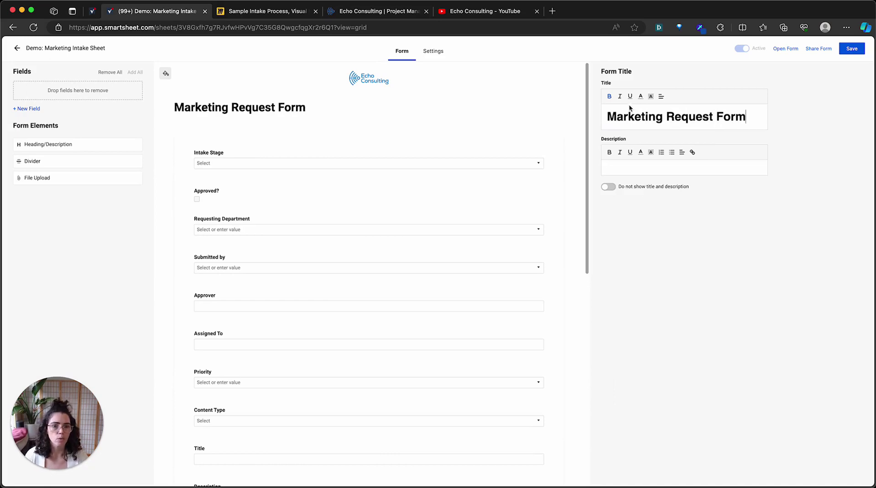
# Remove the Intake Stage and Approved? fields from the form.
pyautogui.scroll(-2, 473, 165)
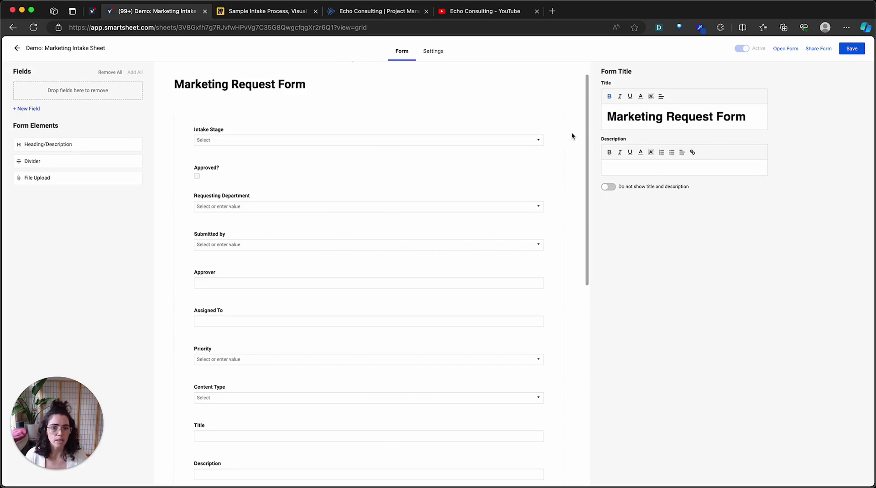
pyautogui.moveTo(527, 135)
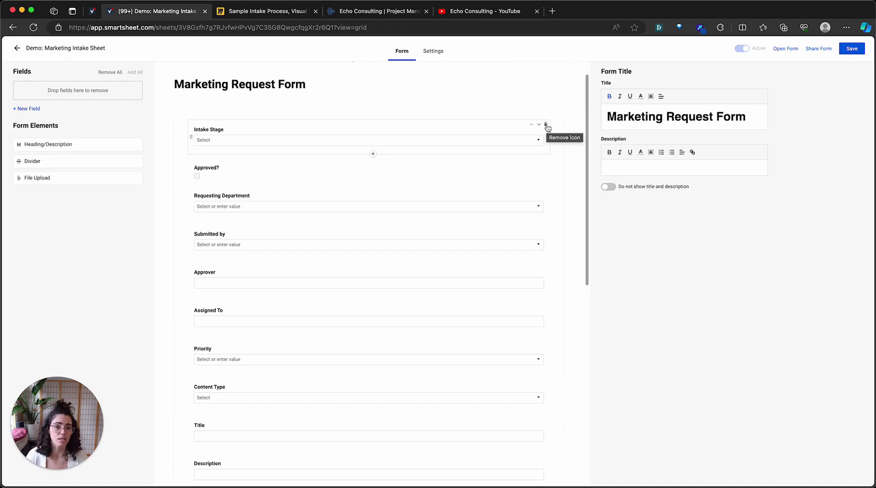
pyautogui.click(546, 125)
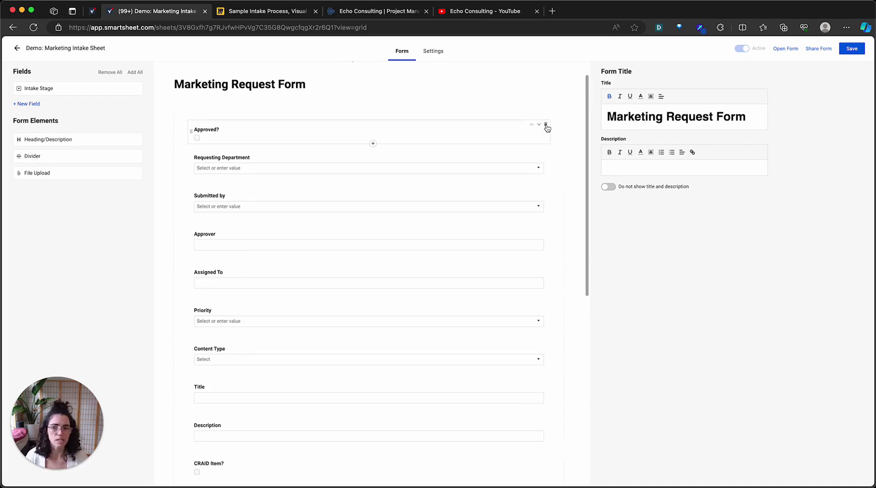
pyautogui.click(546, 126)
# Make the Requesting Department and Submitted by fields required.
pyautogui.click(401, 131)
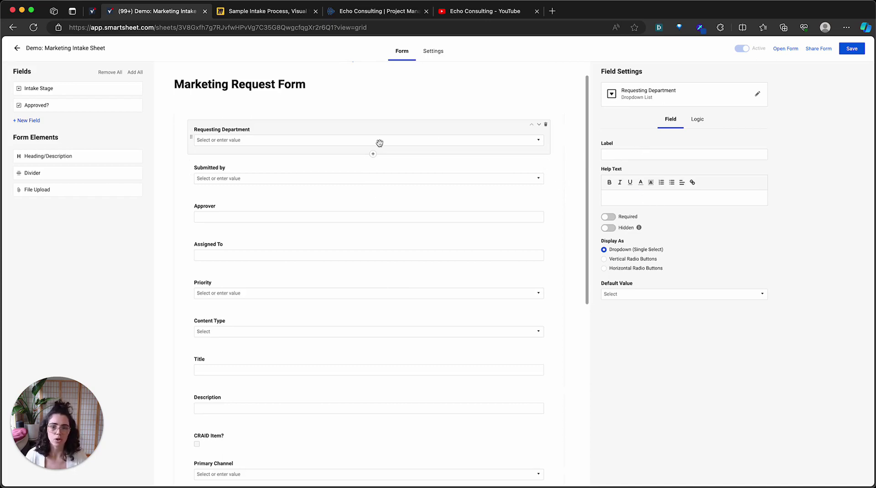
pyautogui.click(611, 218)
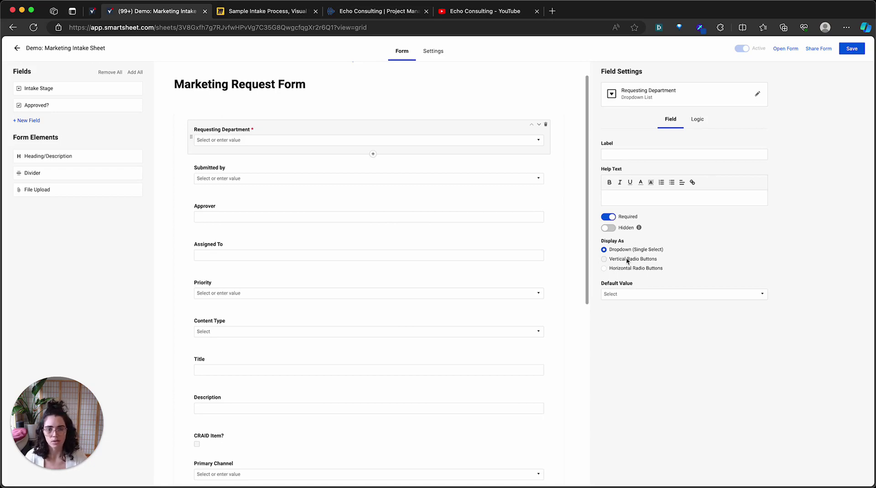
pyautogui.click(633, 157)
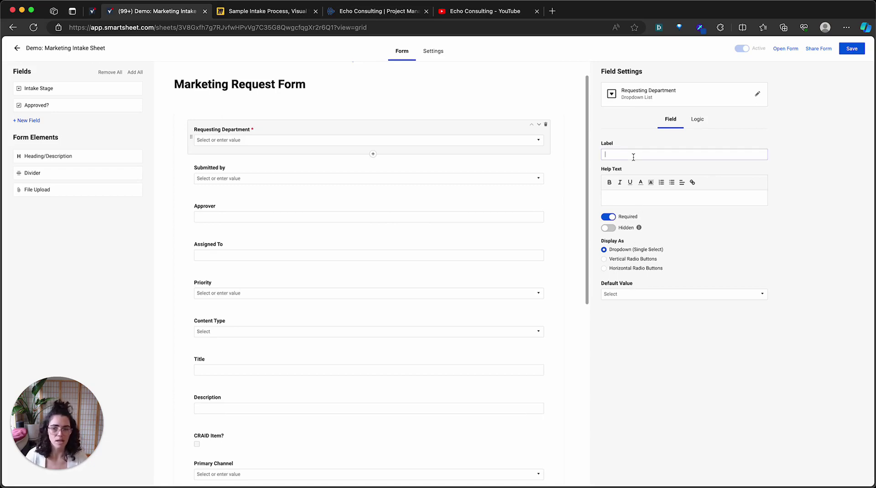
pyautogui.click(445, 168)
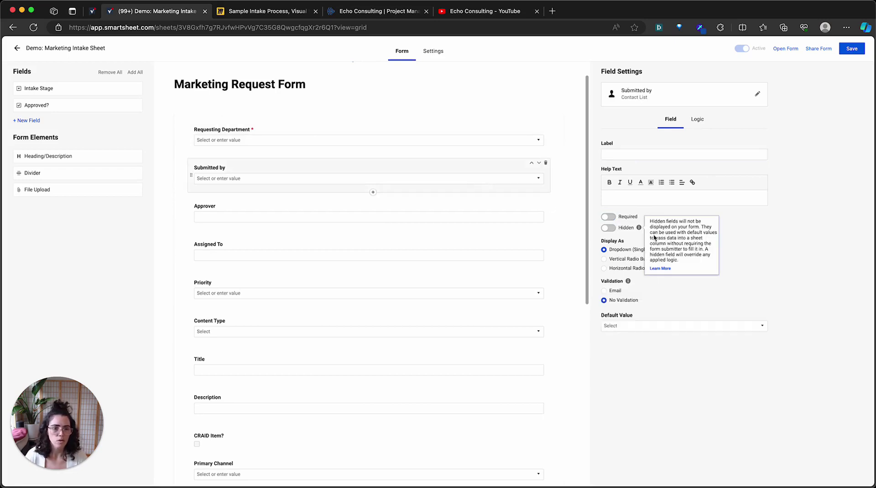
pyautogui.click(609, 218)
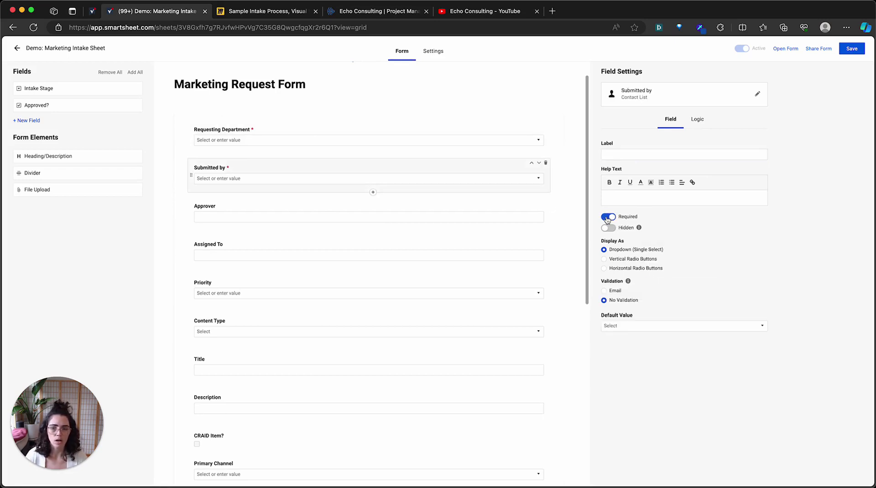
# Review the Approver field against the intake process diagram in Miro, and return to Smartsheet to view the Assigned To field's settings.
pyautogui.click(358, 208)
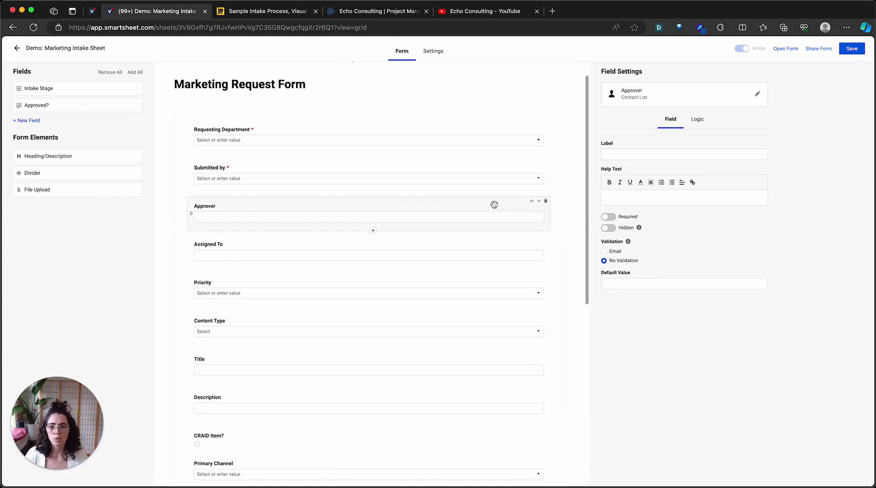
pyautogui.click(285, 16)
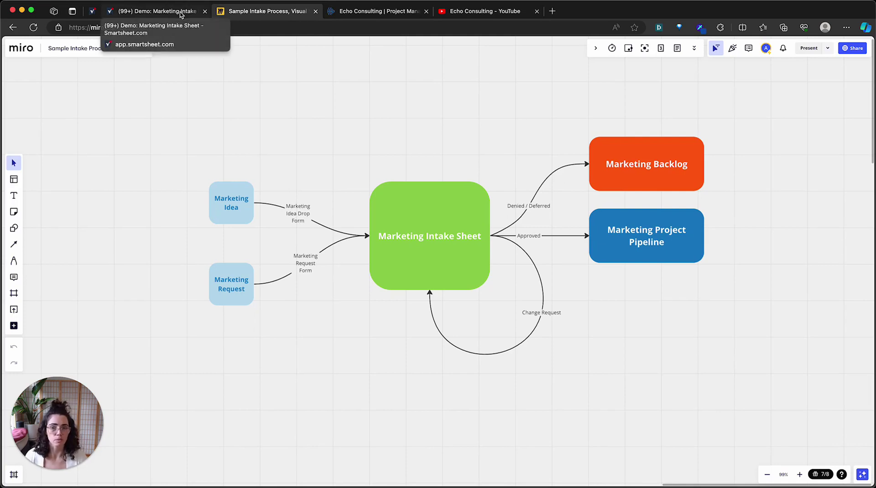
pyautogui.click(155, 11)
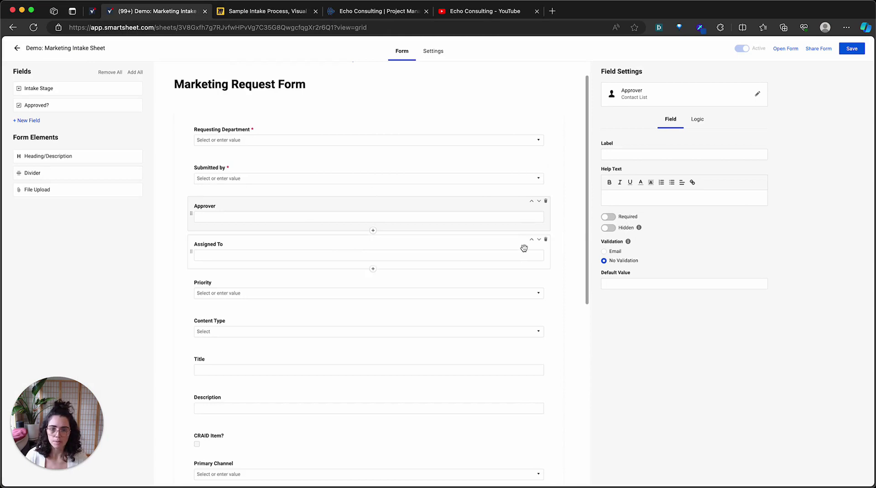
pyautogui.click(523, 249)
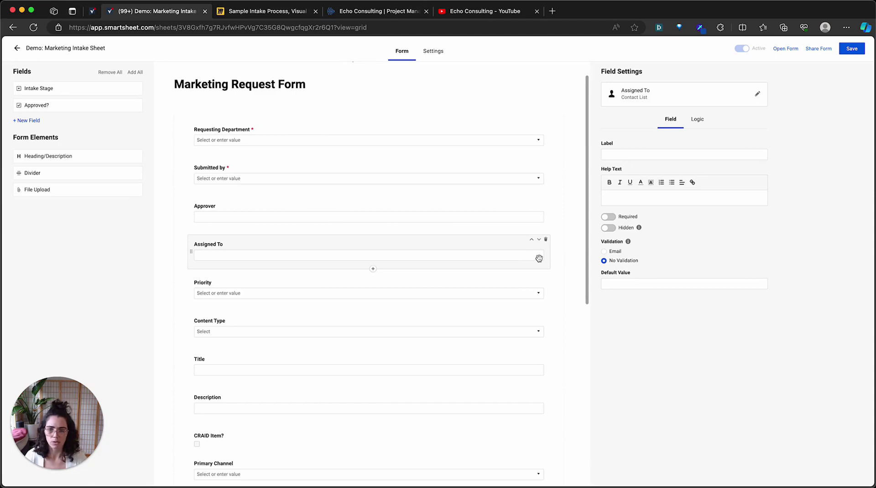
# Make the Priority and Content Type fields required.
pyautogui.scroll(-1, 487, 267)
pyautogui.click(471, 272)
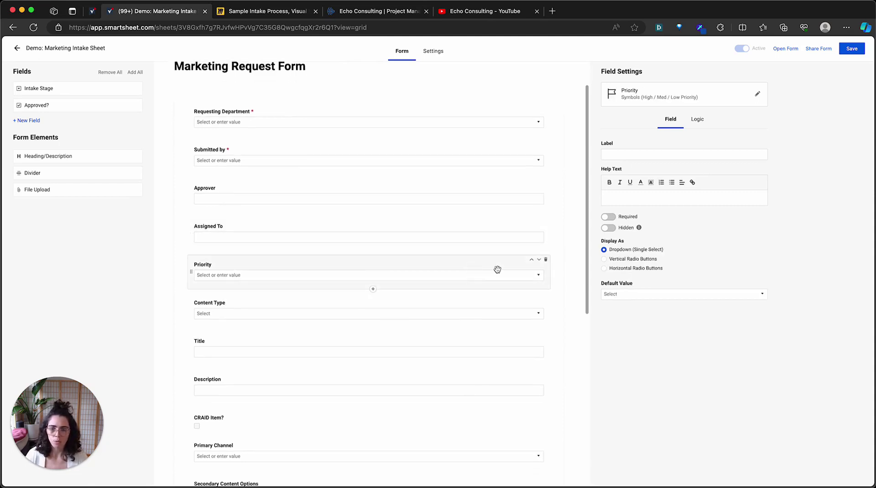
pyautogui.click(609, 217)
pyautogui.scroll(-2, 520, 269)
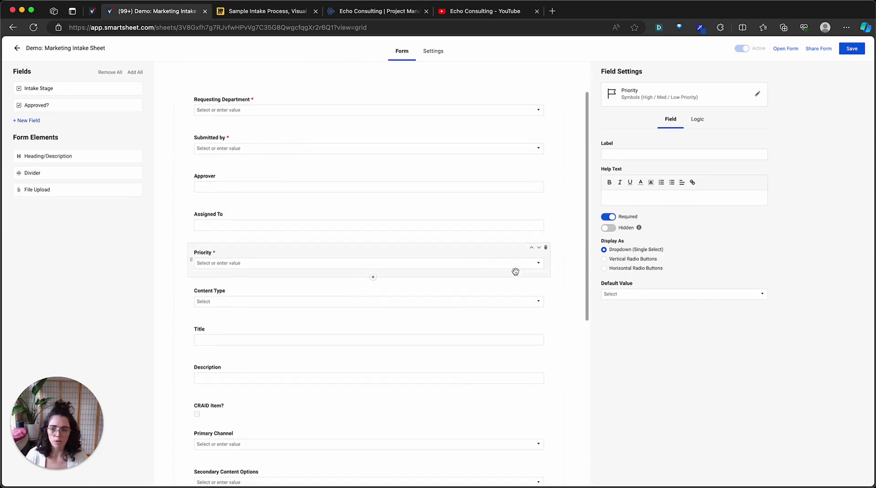
pyautogui.click(514, 277)
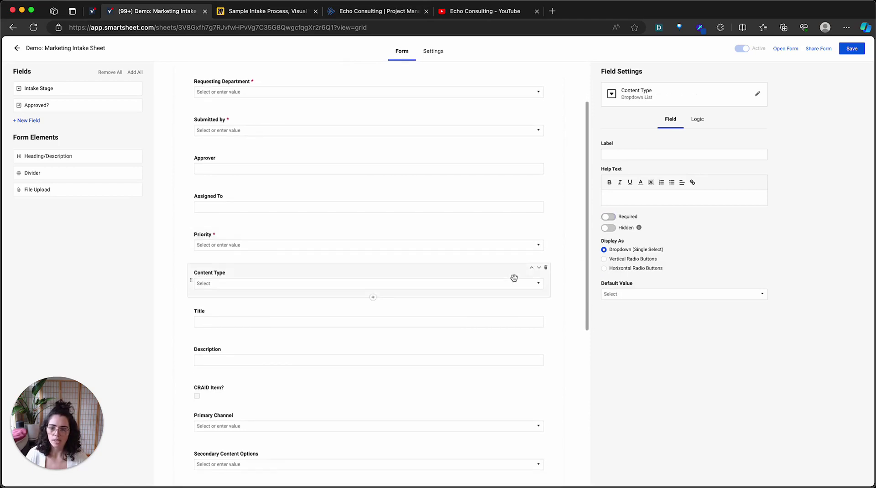
pyautogui.click(609, 217)
# Move the Title and Description fields to the start of the form, above Requesting Department.
pyautogui.scroll(-1, 543, 258)
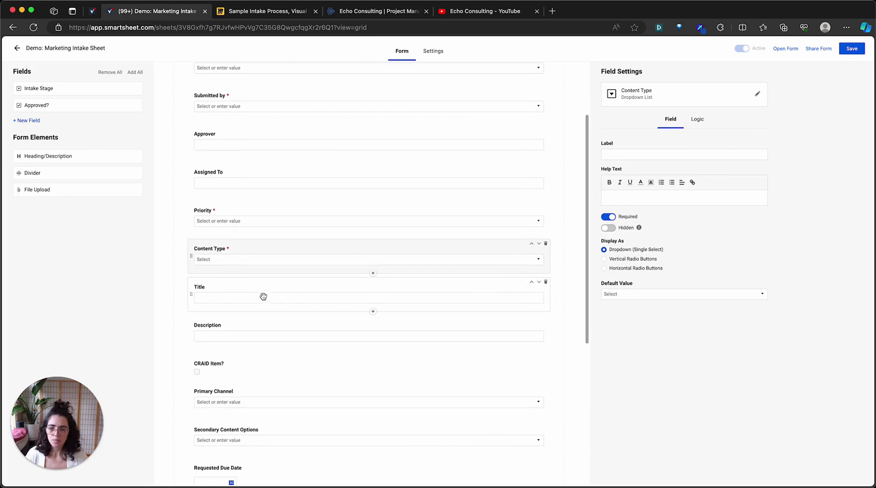
pyautogui.moveTo(197, 287); pyautogui.dragTo(207, 145)
pyautogui.scroll(-5, 292, 317)
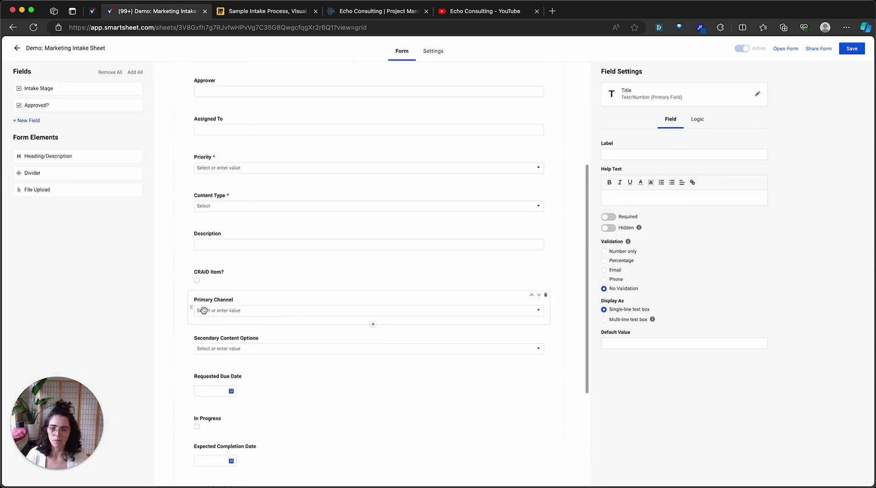
pyautogui.moveTo(194, 242); pyautogui.dragTo(200, 194)
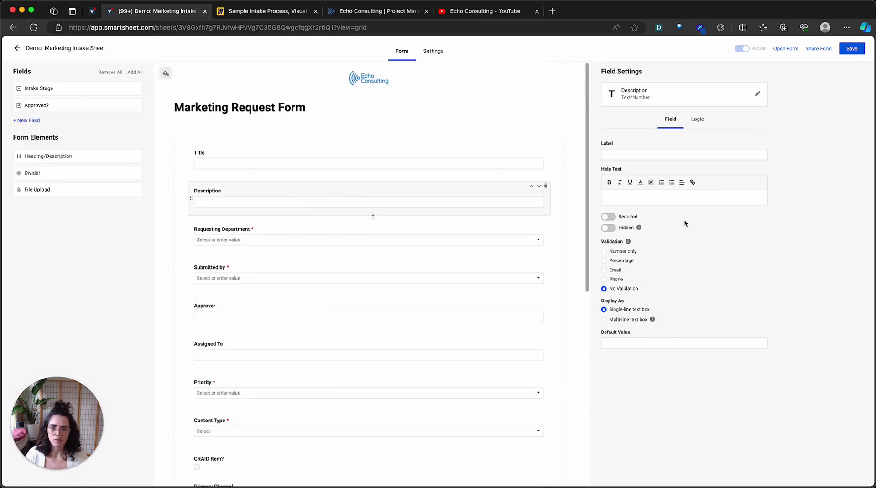
# Make the Title and Description fields required.
pyautogui.click(355, 158)
pyautogui.click(608, 217)
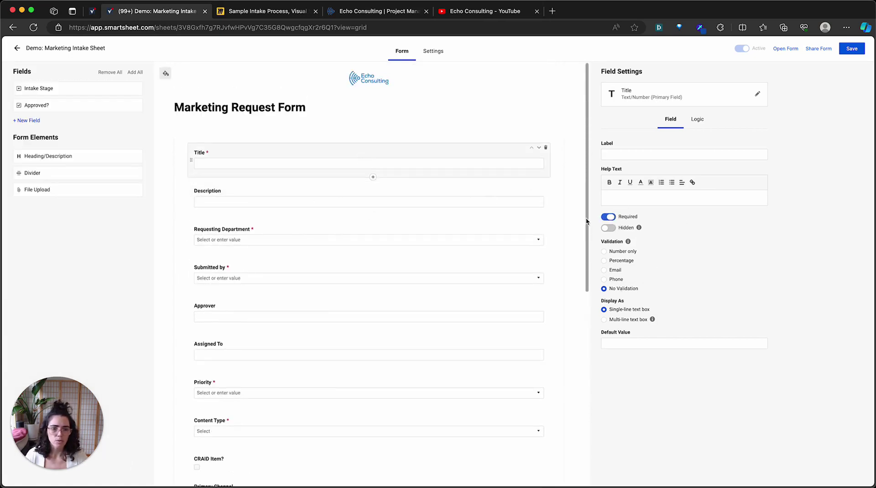
pyautogui.click(504, 188)
pyautogui.click(606, 218)
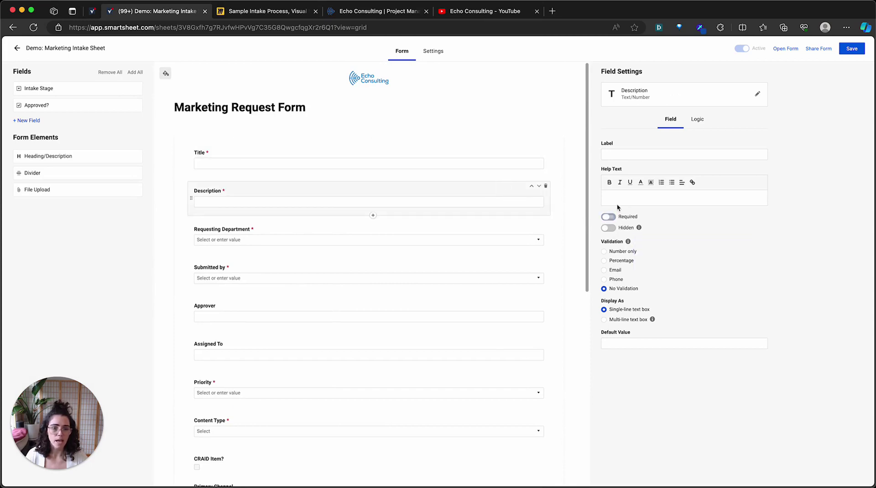
# Add the help text "Provide a brief description of your marketing request or idea." to the Description field.
pyautogui.click(630, 196)
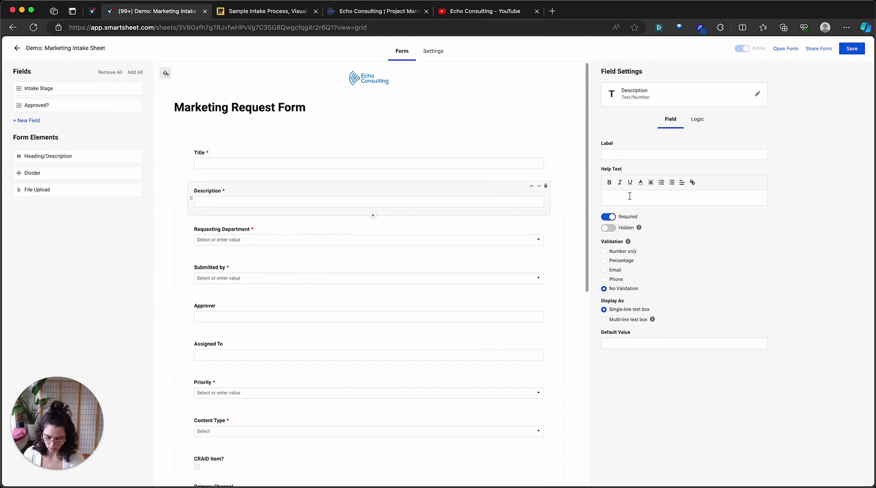
pyautogui.write('Pr')
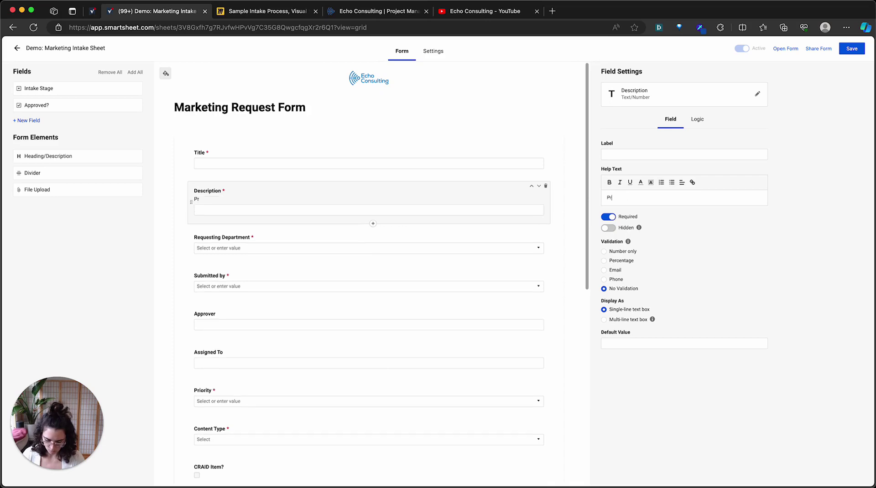
pyautogui.write('ovide a brief de')
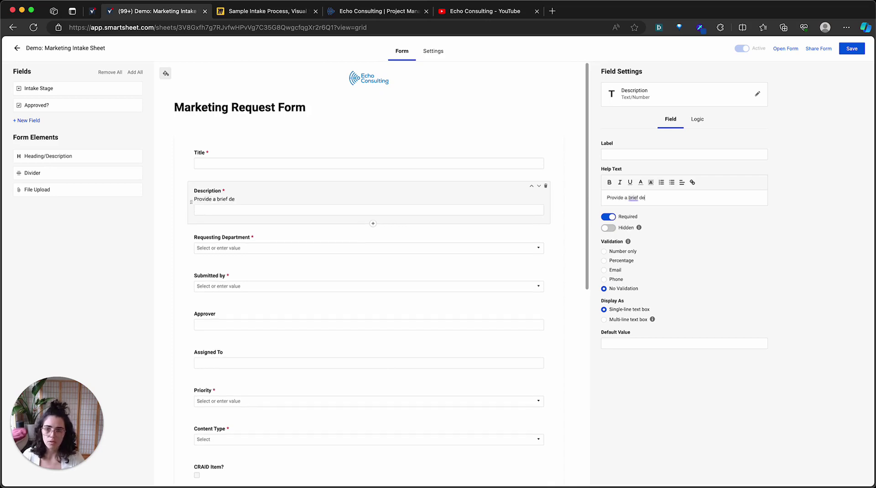
pyautogui.write('scription of your ')
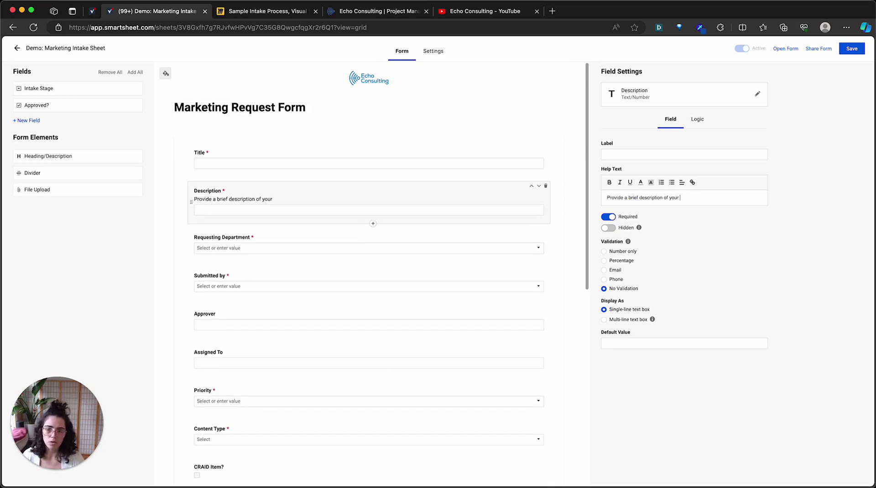
pyautogui.write('marketing request or idea.')
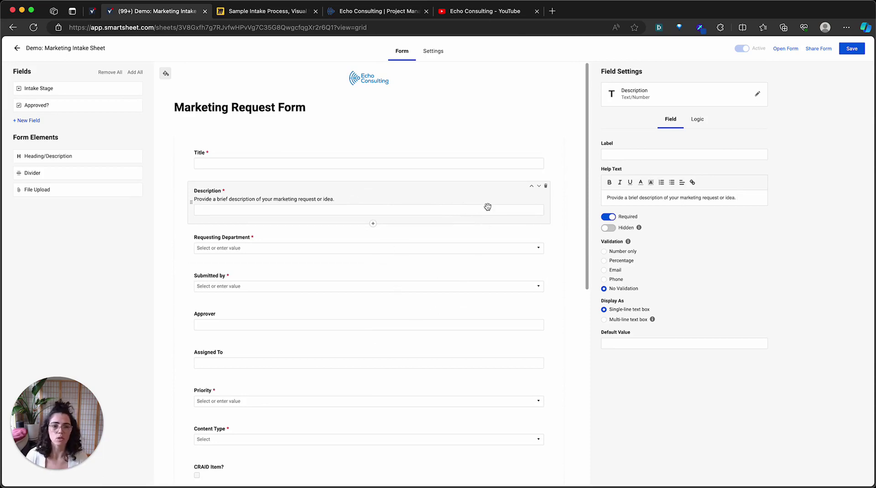
# Try the label "Tell us about your idea" on the Description field and replace it with "Descriptoin".
pyautogui.scroll(-1, 493, 199)
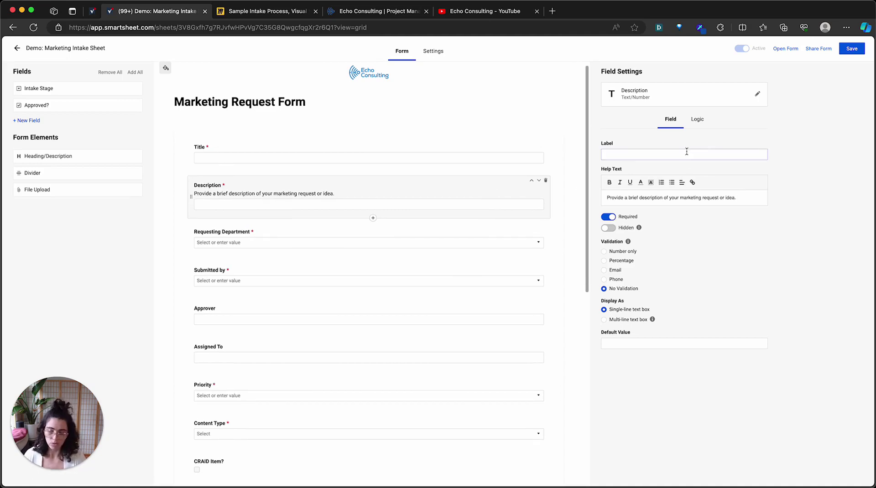
pyautogui.write('Tell us about your idea')
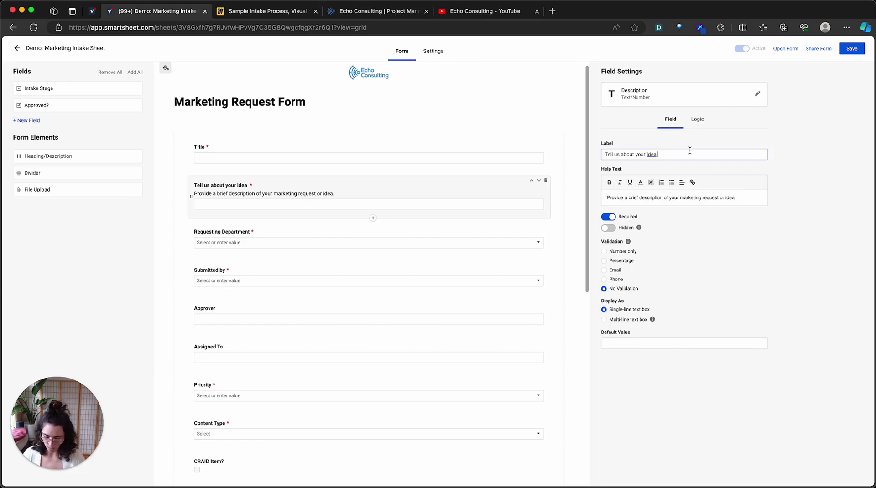
pyautogui.press('super+a')
pyautogui.write('Descriptoin')
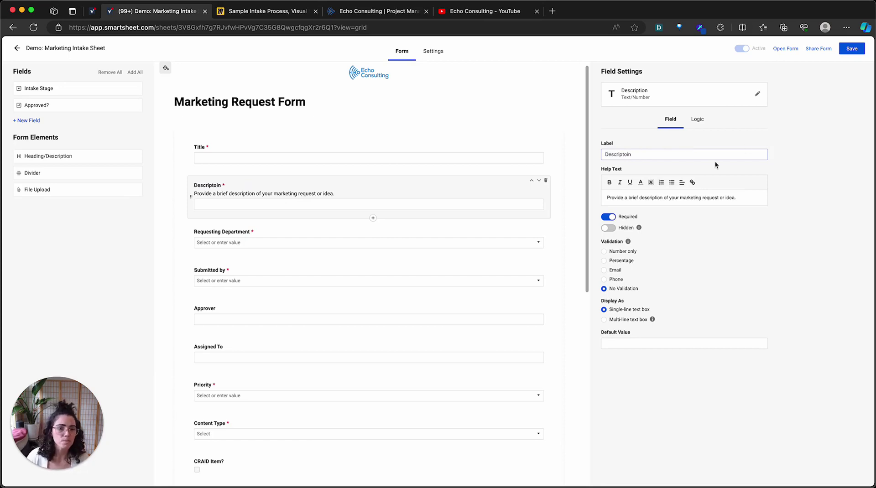
# Correct the Description field's label to "Description".
pyautogui.press('BackSpace')
pyautogui.press('BackSpace')
pyautogui.press('BackSpace')
pyautogui.write('oin')
pyautogui.press('BackSpace')
pyautogui.press('BackSpace')
pyautogui.press('BackSpace')
pyautogui.write('ion')
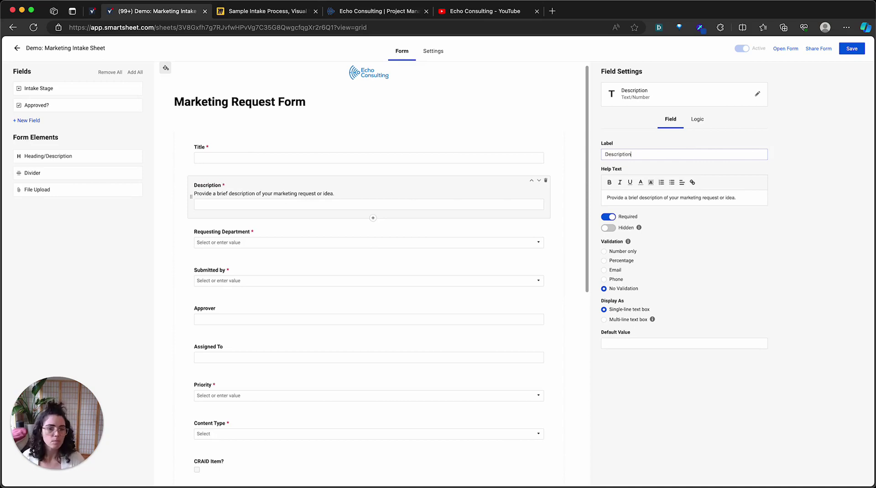
# Remove the CRAID Item? field from the form.
pyautogui.scroll(-2, 559, 209)
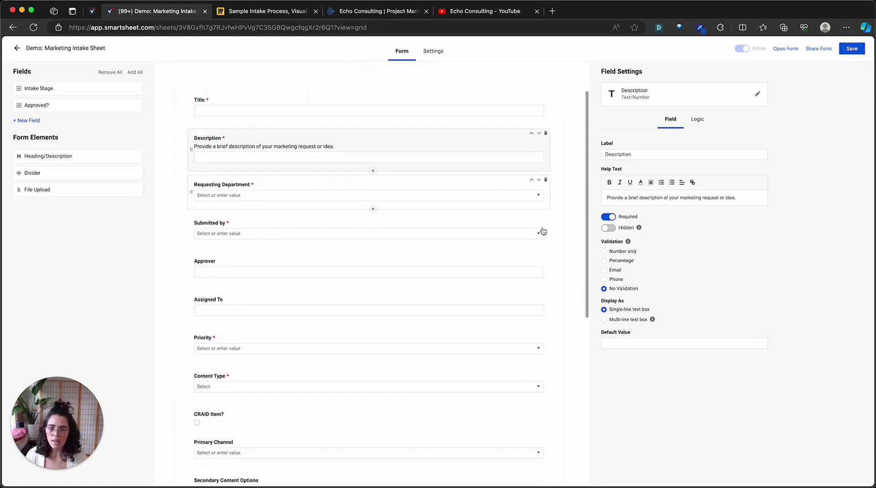
pyautogui.scroll(-3, 437, 240)
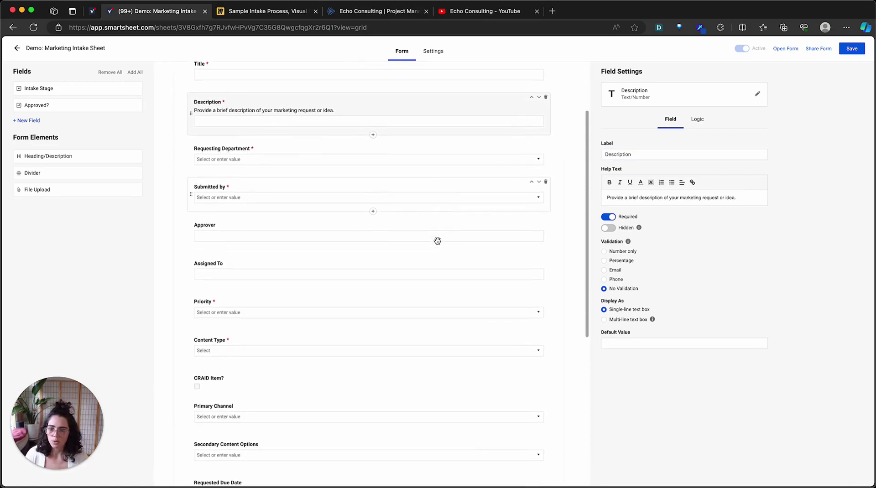
pyautogui.scroll(-5, 437, 240)
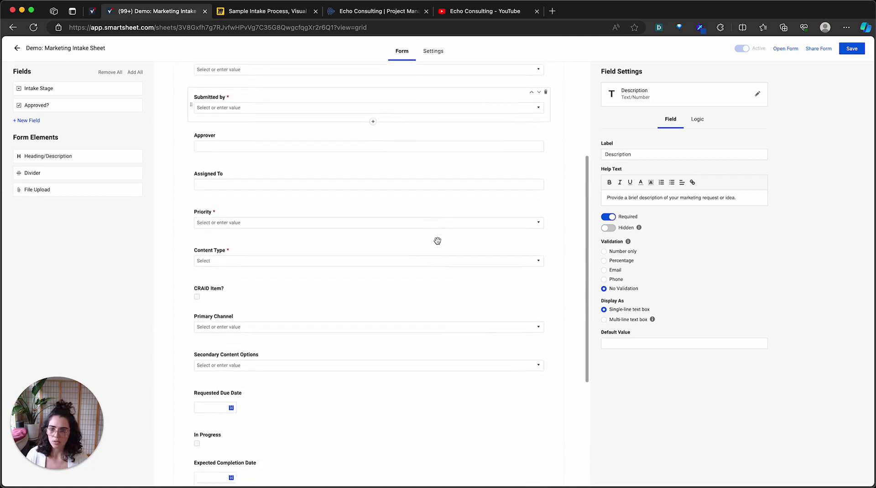
pyautogui.click(477, 271)
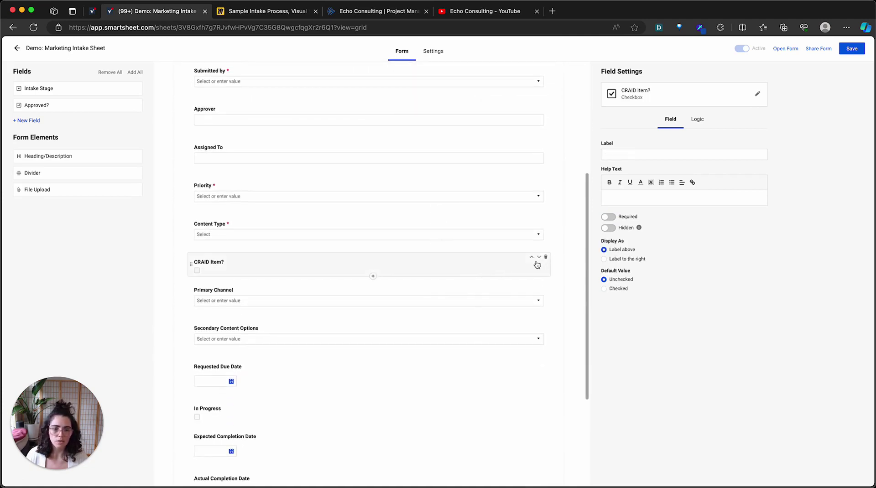
pyautogui.scroll(-3, 537, 264)
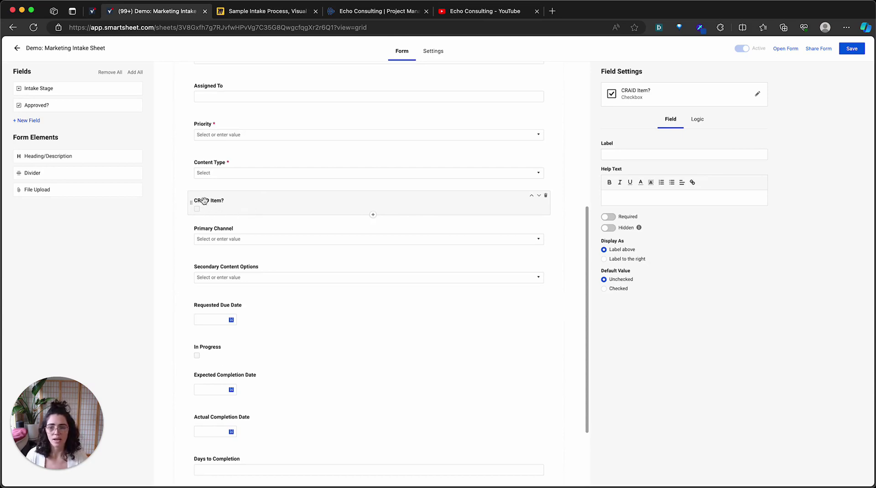
pyautogui.click(546, 196)
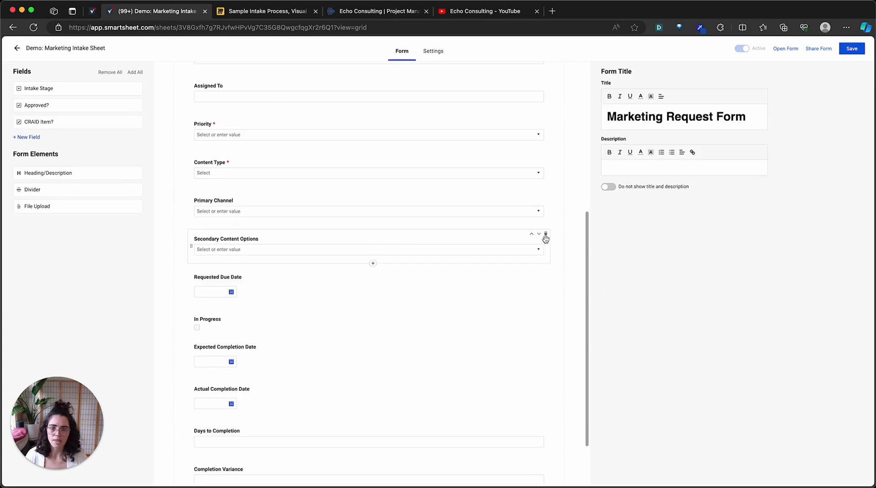
# Check the dropdown values defined for the Primary Channel field and leave them as they are.
pyautogui.click(477, 201)
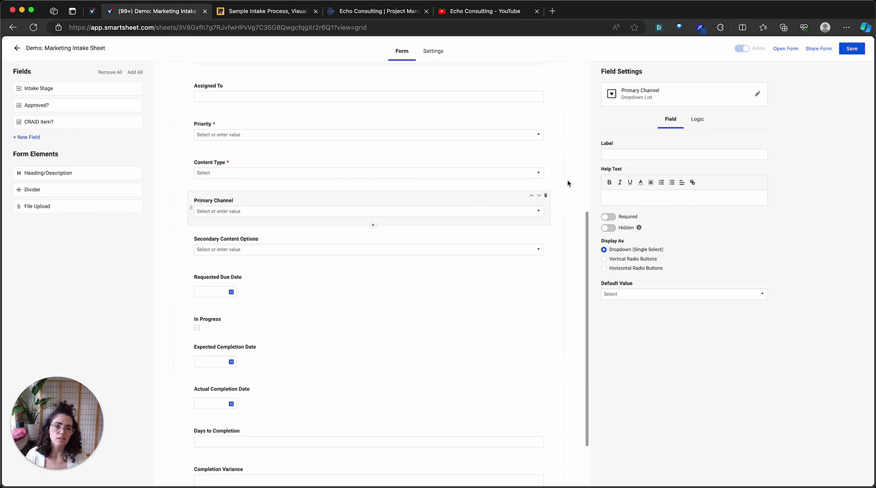
pyautogui.click(614, 94)
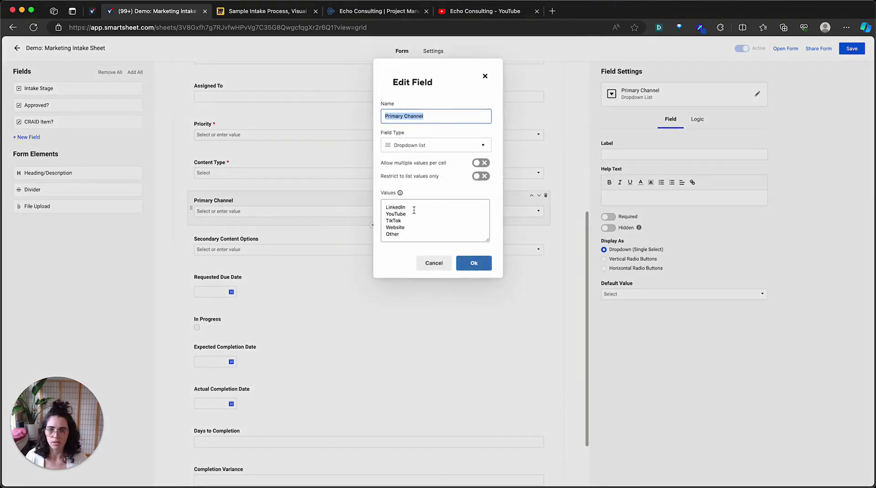
pyautogui.click(433, 264)
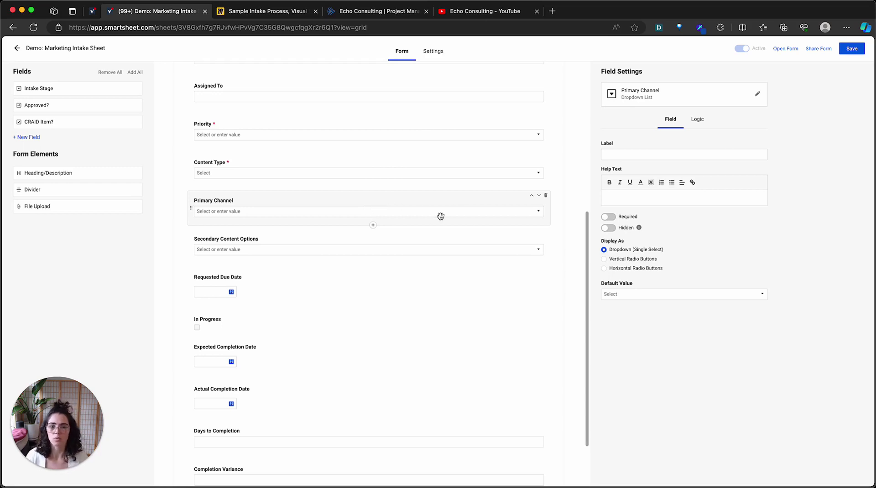
# Remove the Secondary Content Options field and make Requested Due Date required.
pyautogui.click(474, 250)
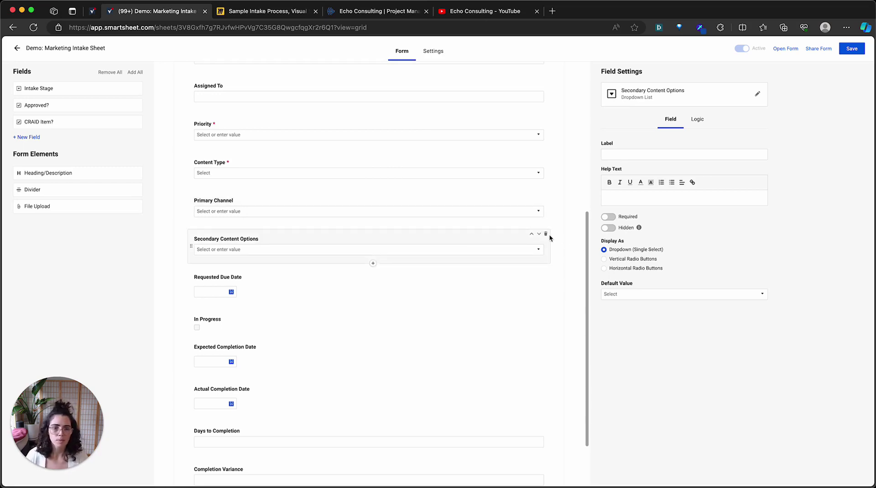
pyautogui.click(545, 234)
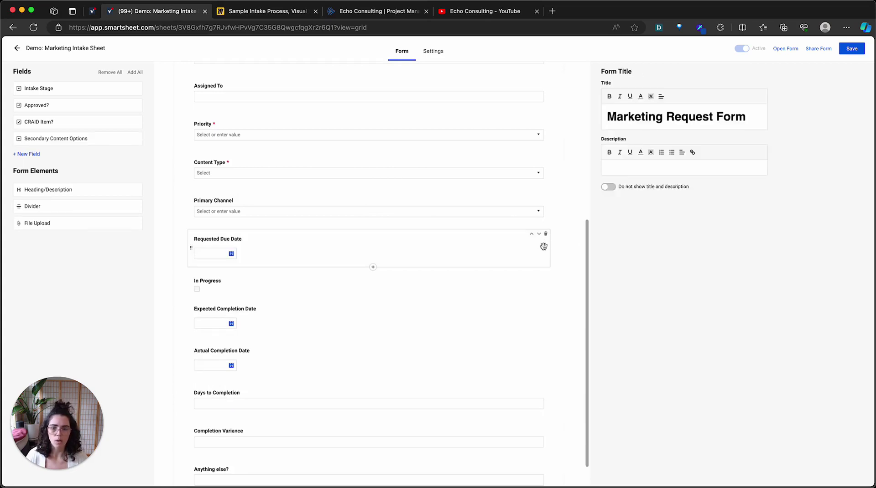
pyautogui.click(397, 254)
pyautogui.click(608, 216)
# Remove the In Progress, Expected Completion Date, Actual Completion Date, Days to Completion and Completion Variance fields from the form.
pyautogui.click(536, 288)
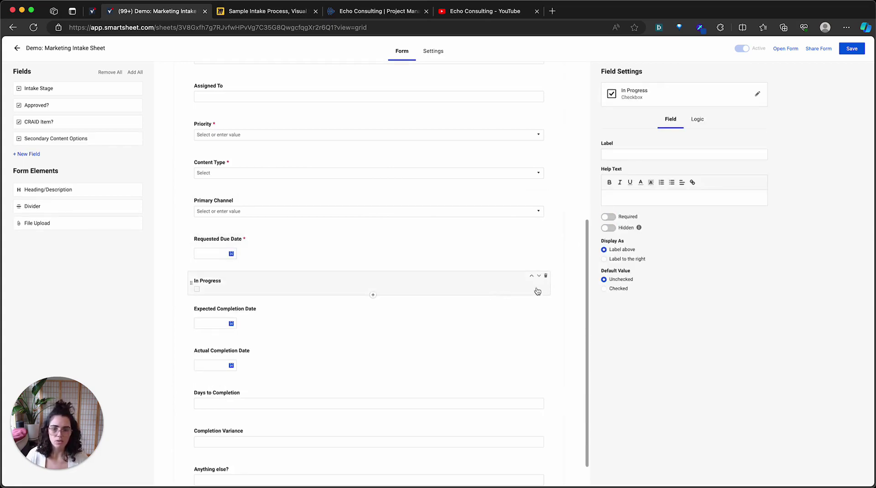
pyautogui.click(546, 276)
pyautogui.click(546, 276)
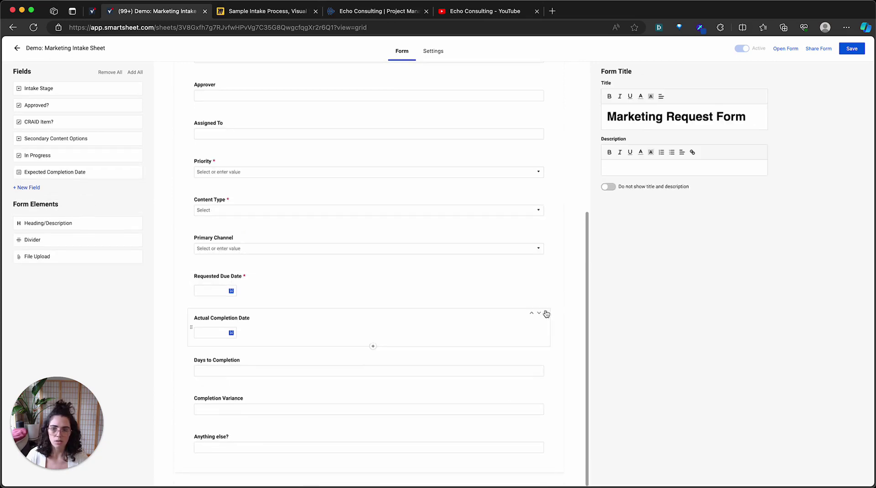
pyautogui.click(546, 314)
pyautogui.click(545, 357)
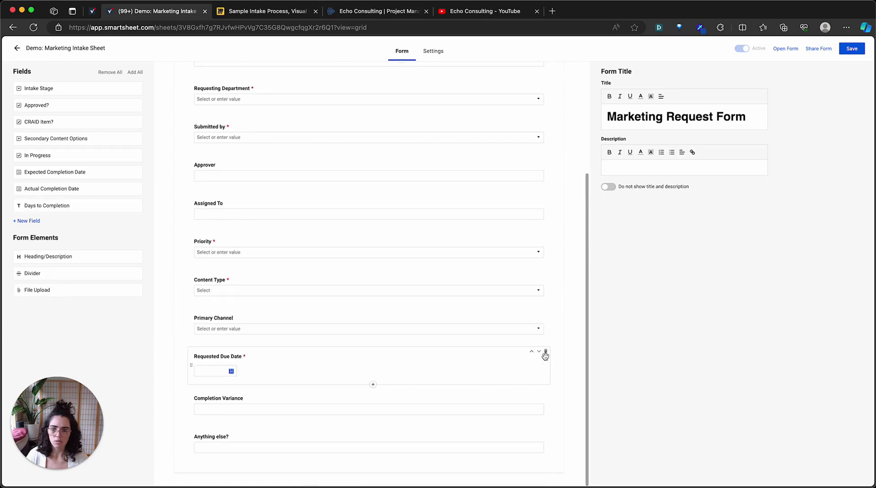
pyautogui.click(545, 393)
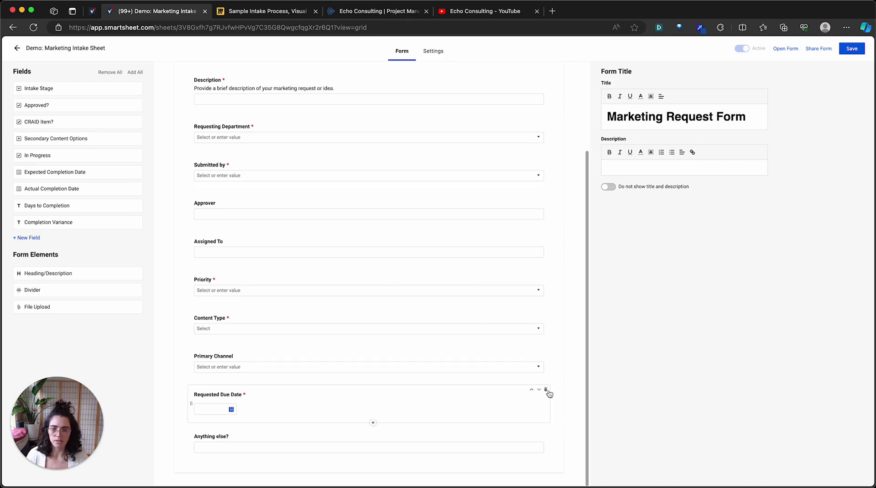
# Remove the Requested Due Date field and add it back directly below Primary Channel.
pyautogui.click(547, 393)
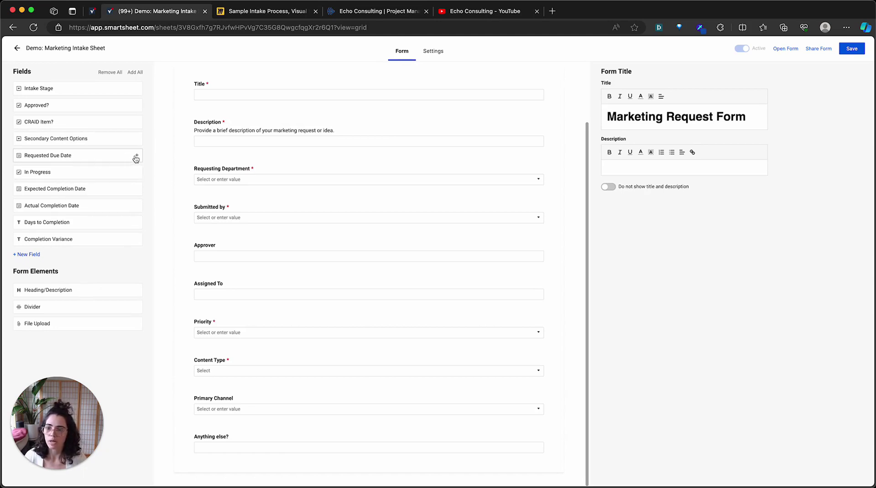
pyautogui.moveTo(135, 156); pyautogui.dragTo(334, 411)
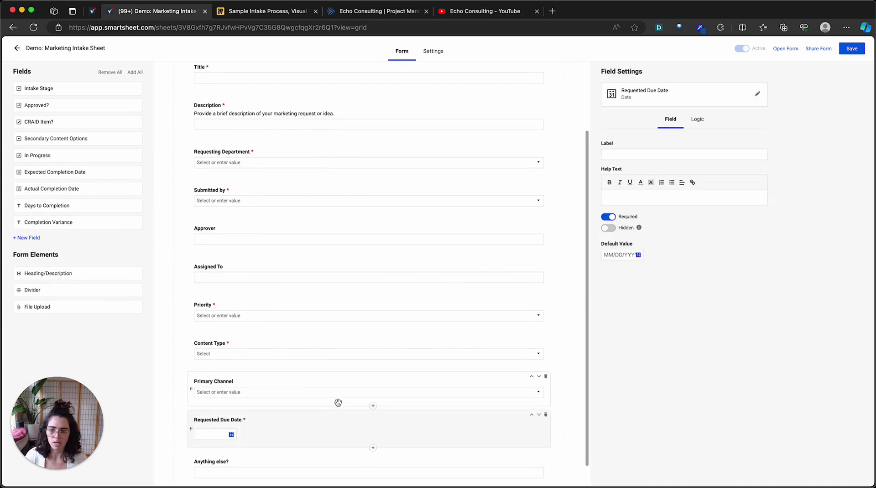
# Save the form and open its live version to review how requesters see it, returning to the editor.
pyautogui.scroll(-1, 336, 403)
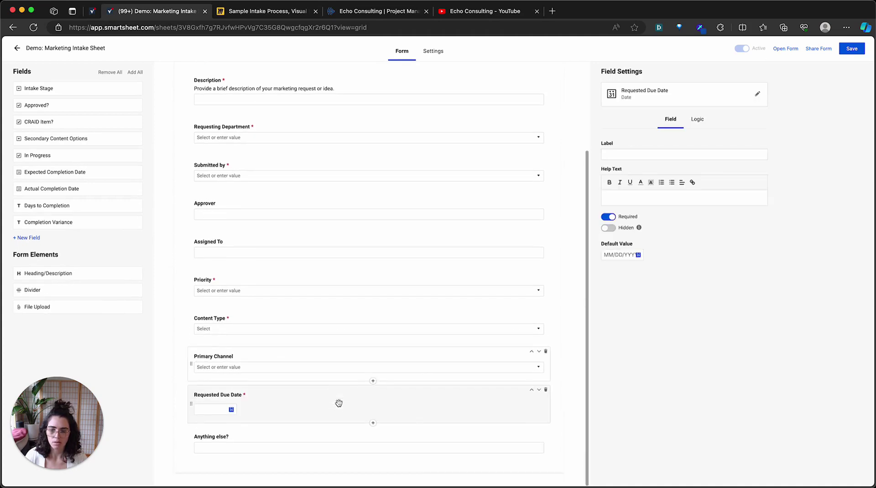
pyautogui.click(851, 50)
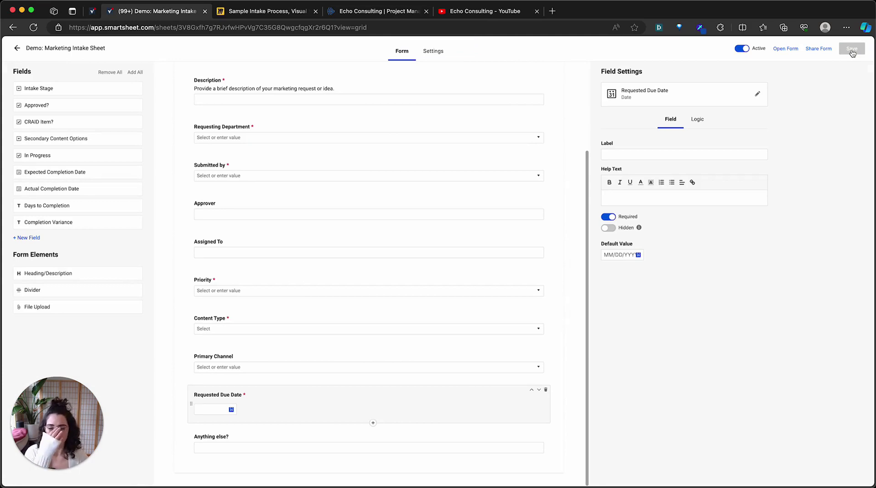
pyautogui.click(788, 49)
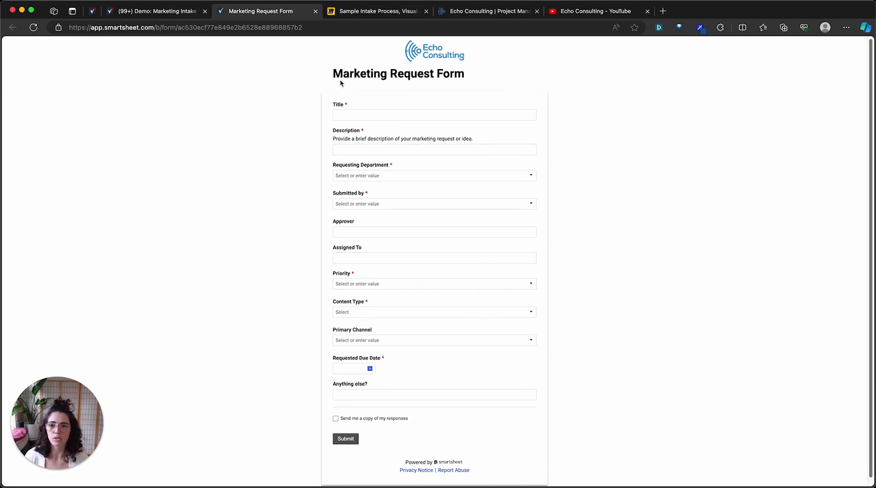
pyautogui.click(315, 11)
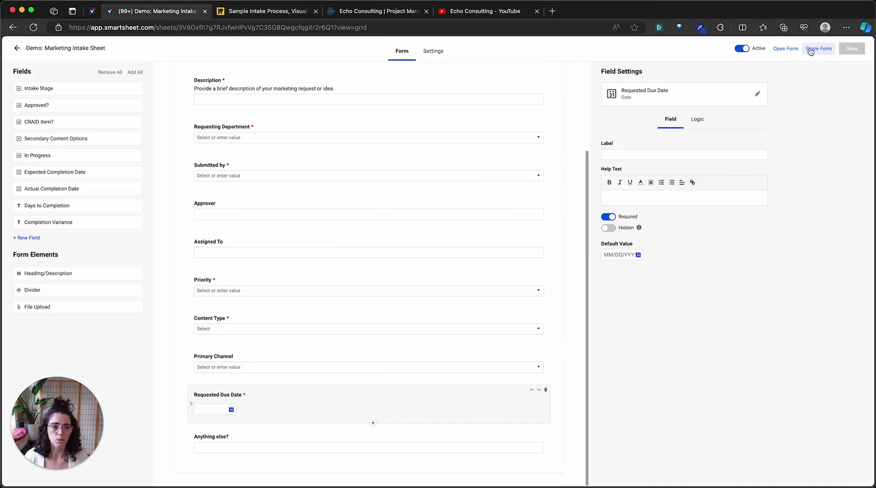
# Review the form's email, link and embed sharing options without sharing it.
pyautogui.click(810, 50)
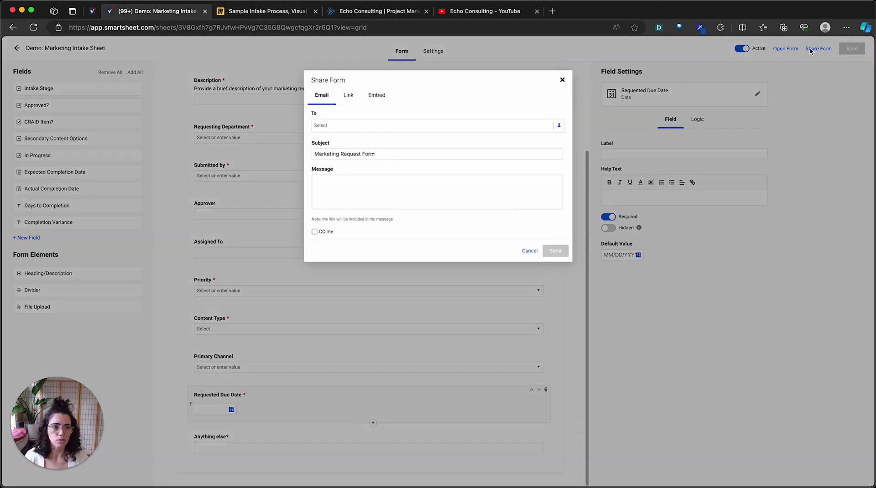
pyautogui.click(349, 96)
pyautogui.click(377, 96)
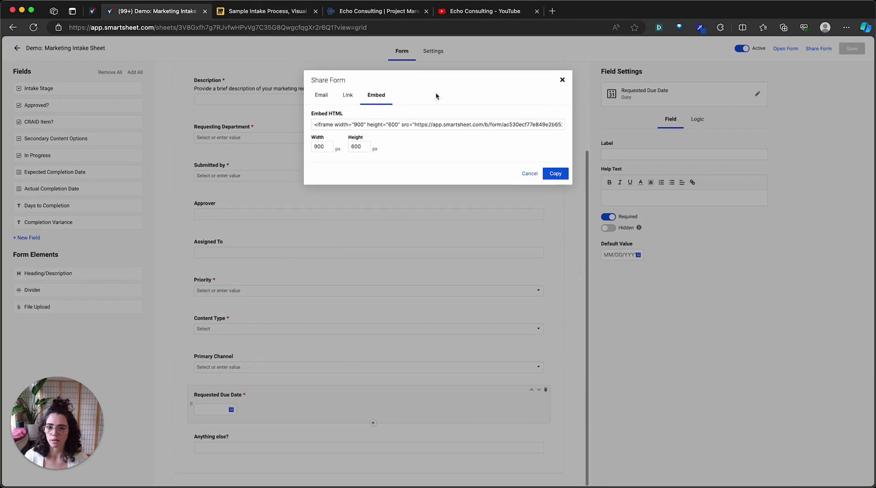
pyautogui.click(561, 81)
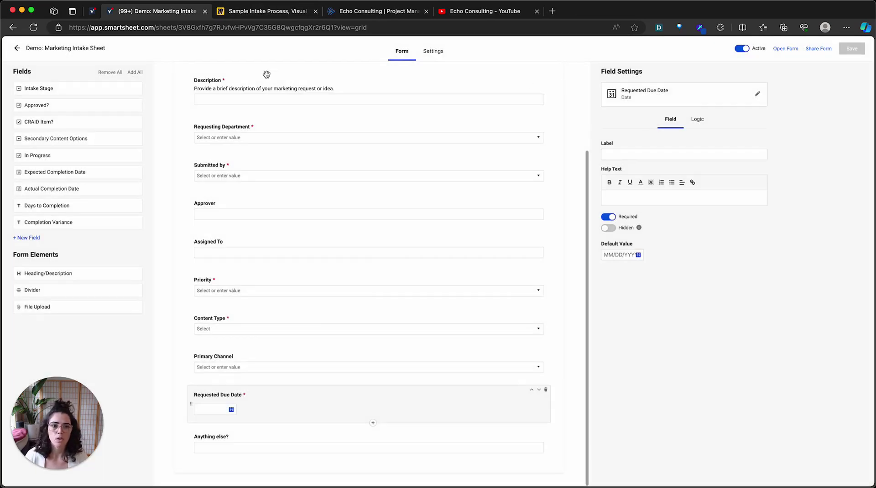
# Return to the sheet's list of forms and duplicate the Marketing Request Form.
pyautogui.click(23, 49)
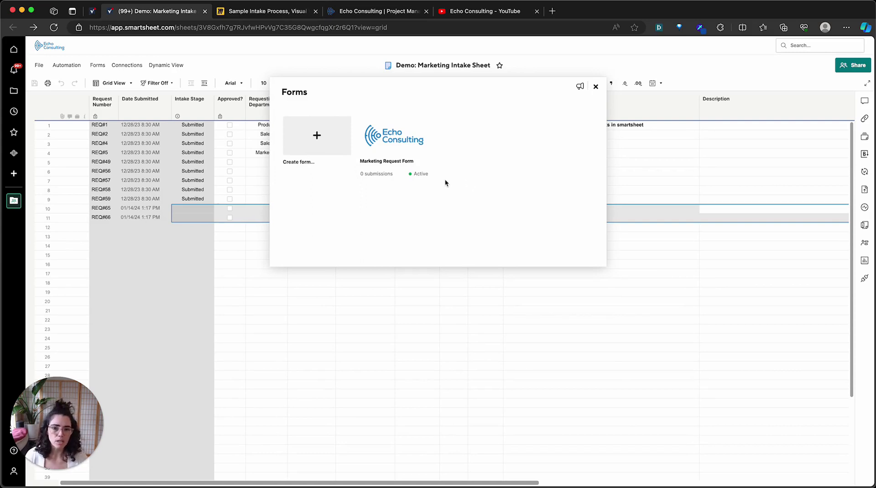
pyautogui.moveTo(417, 161)
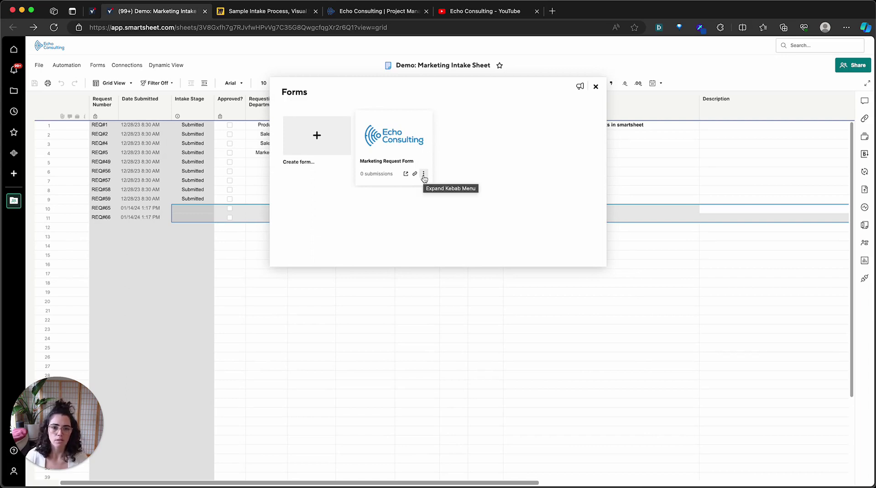
pyautogui.click(424, 175)
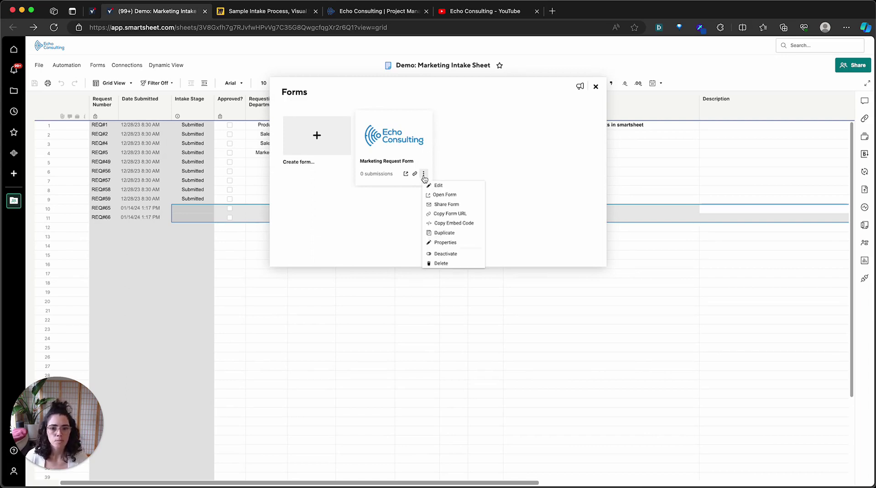
pyautogui.click(455, 230)
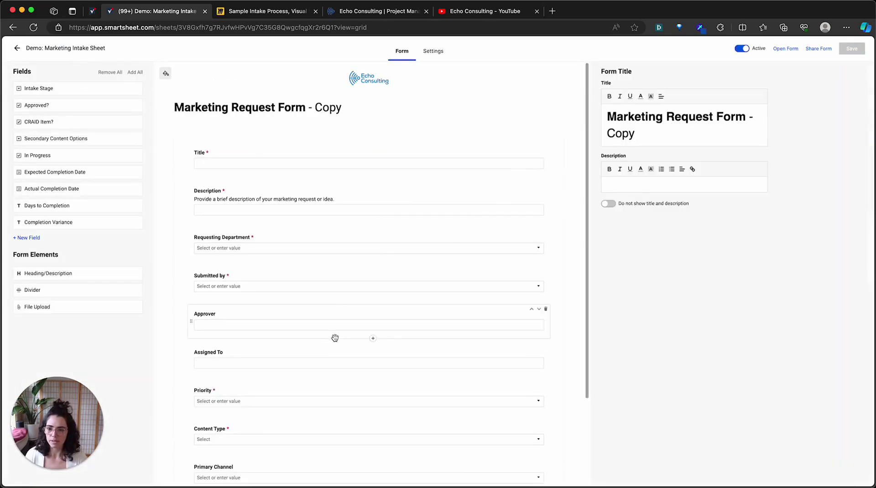
# Change the copied form's title to "Marketing Idea Drop" and check it against the intake process diagram in Miro.
pyautogui.tripleClick(659, 135)
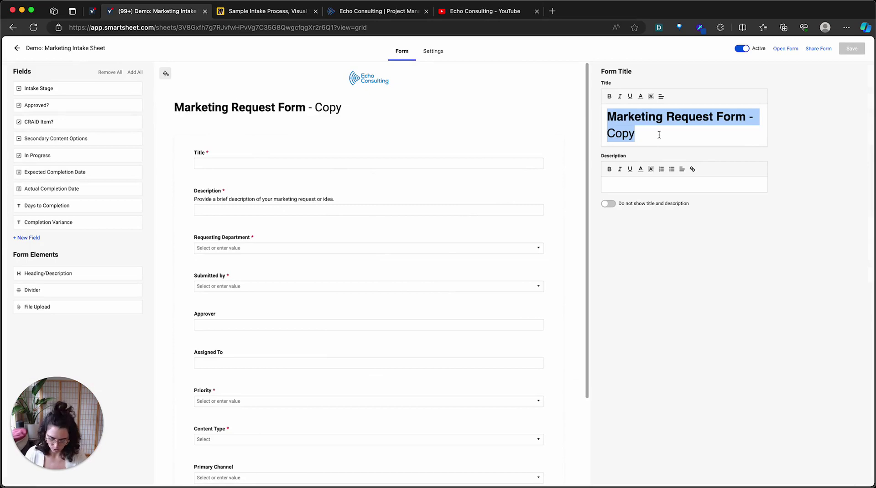
pyautogui.write('Marketing Ide')
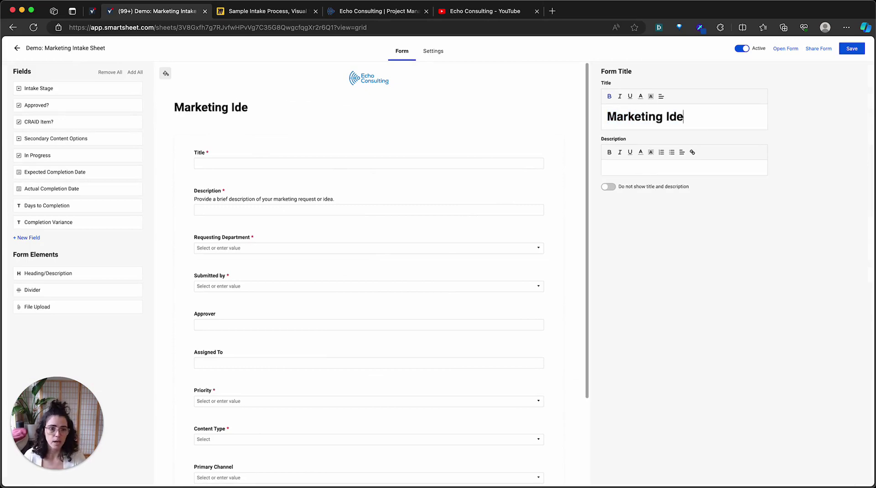
pyautogui.write('a Drop')
pyautogui.click(228, 11)
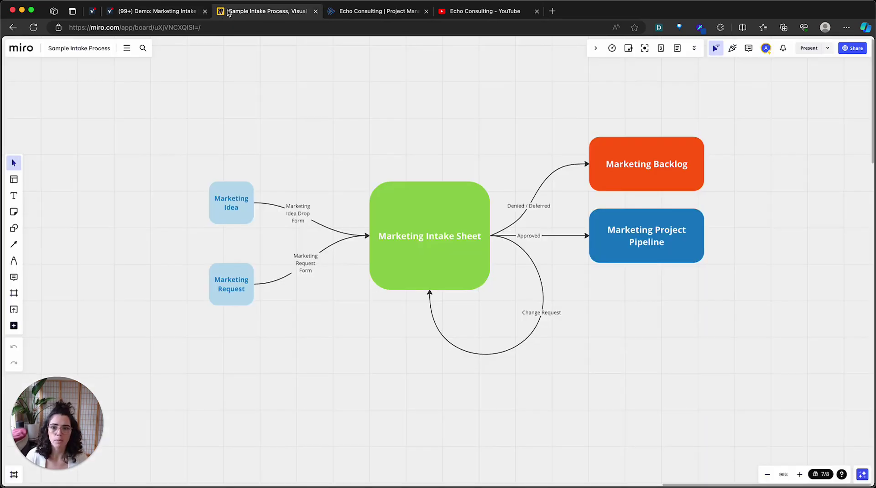
pyautogui.click(159, 11)
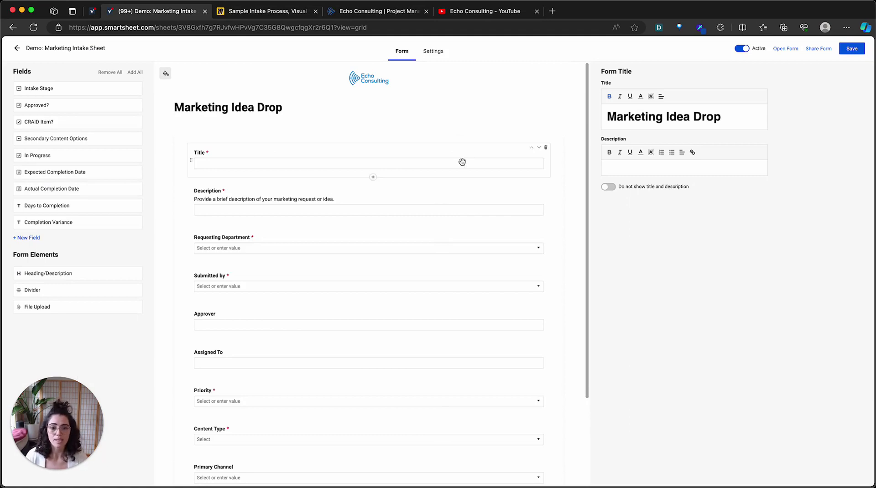
# Make the Requesting Department field optional on the Marketing Idea Drop form.
pyautogui.scroll(-3, 462, 164)
pyautogui.click(493, 163)
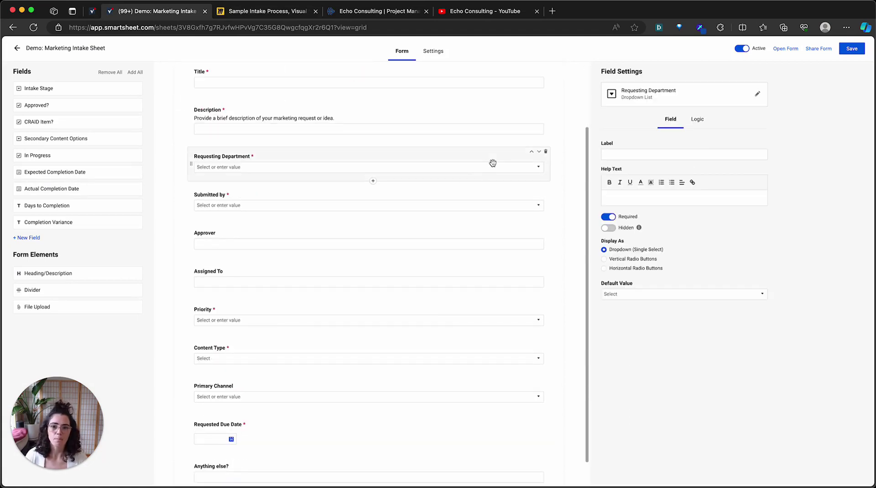
pyautogui.click(607, 216)
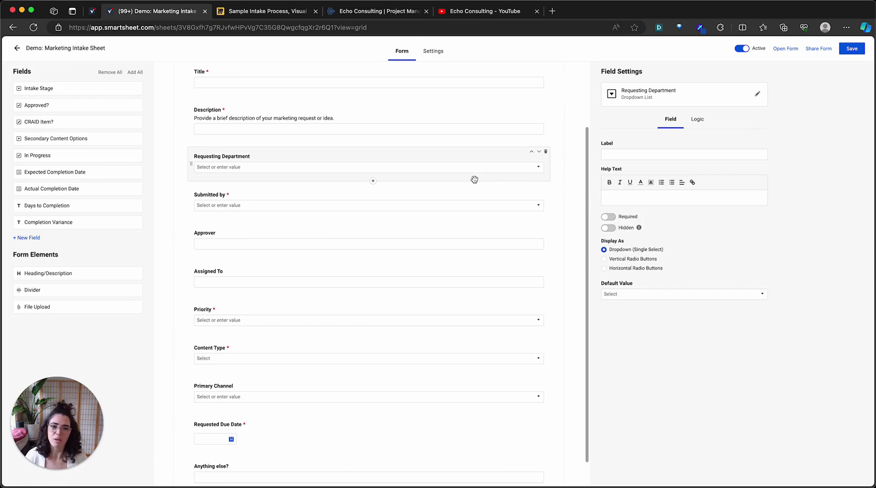
# Move the Submitted by field above Requesting Department and remove the Approver and Assigned To fields from the form.
pyautogui.click(368, 197)
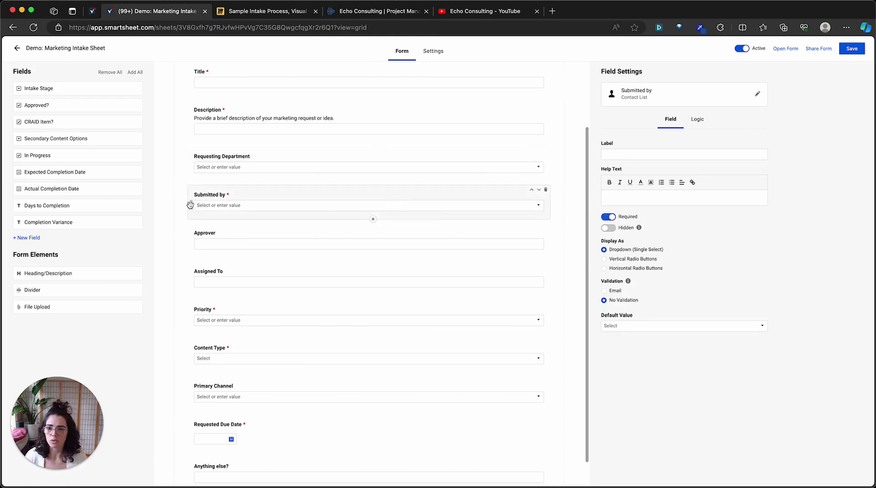
pyautogui.moveTo(190, 204); pyautogui.dragTo(232, 202)
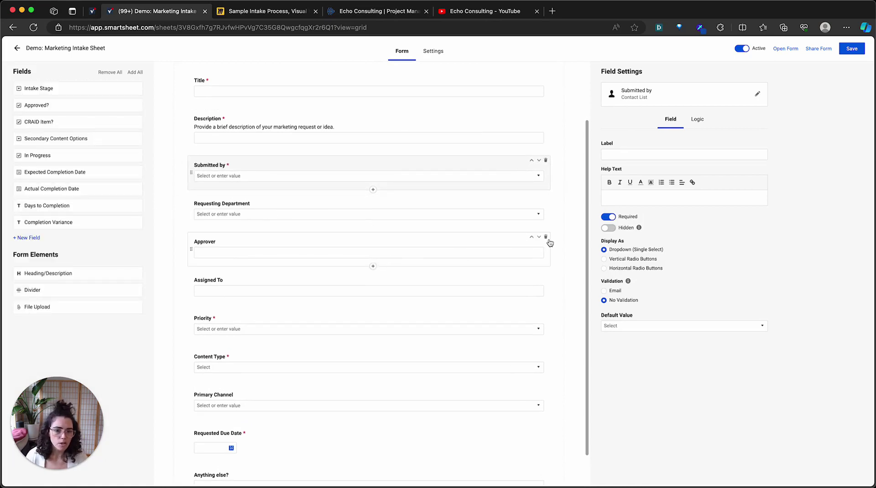
pyautogui.click(546, 237)
pyautogui.click(546, 237)
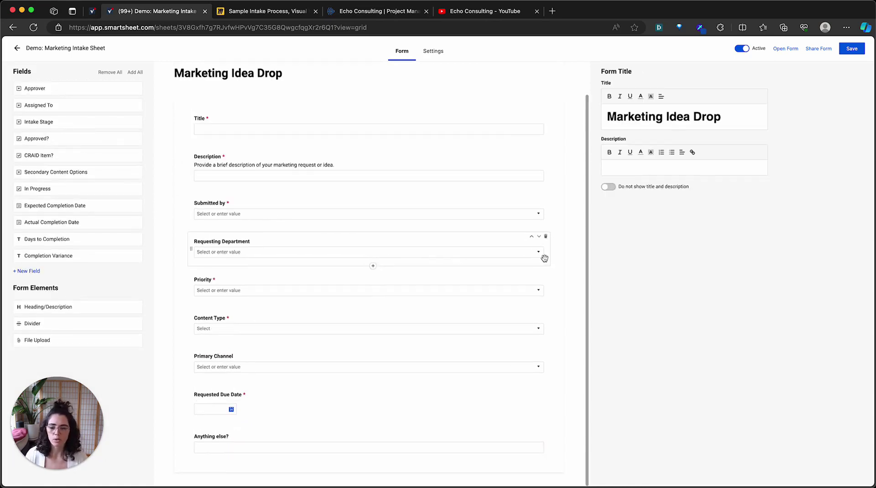
# Make the Priority and Content Type fields optional on the Marketing Idea Drop form.
pyautogui.click(507, 292)
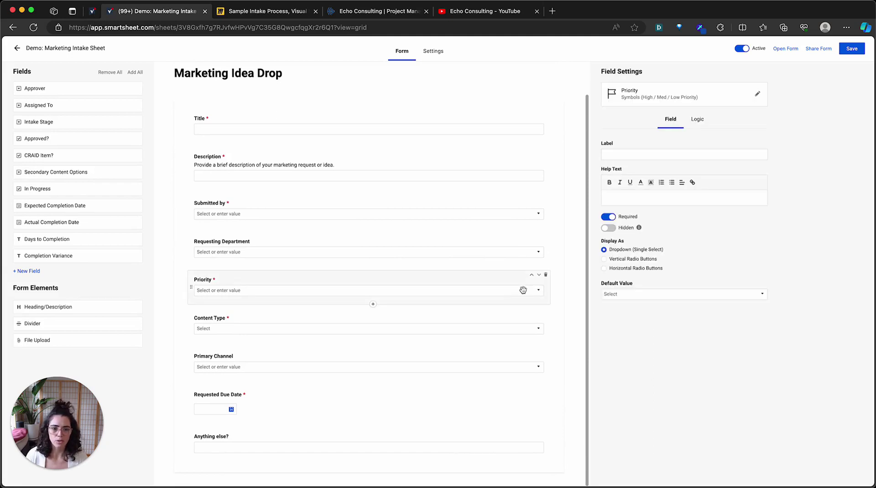
pyautogui.click(612, 218)
pyautogui.click(522, 321)
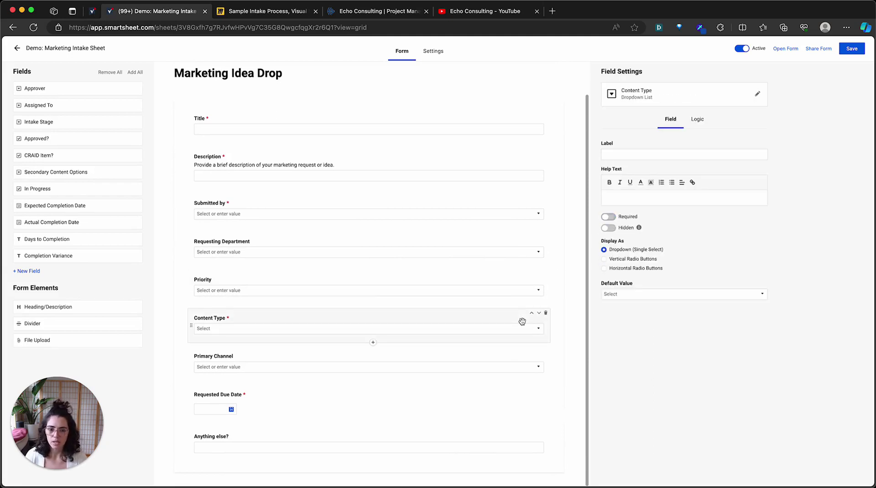
pyautogui.click(613, 218)
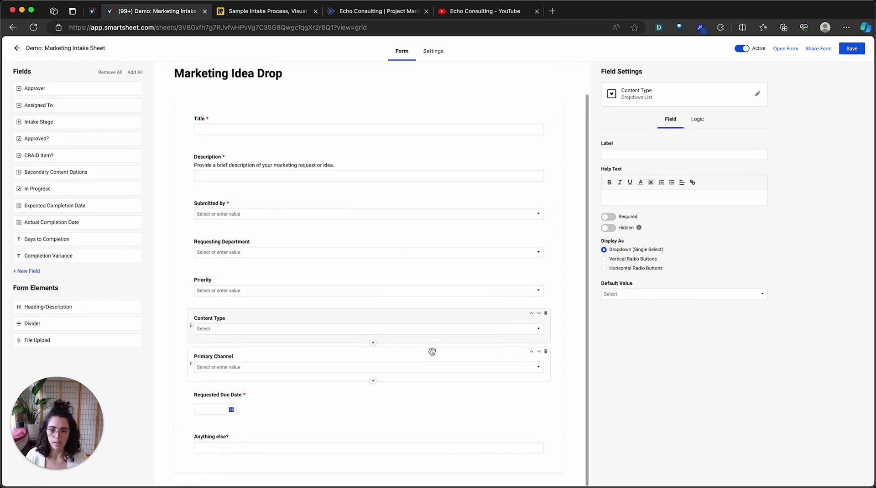
# Remove the Primary Channel field and make the Requested Due Date field optional.
pyautogui.moveTo(525, 357)
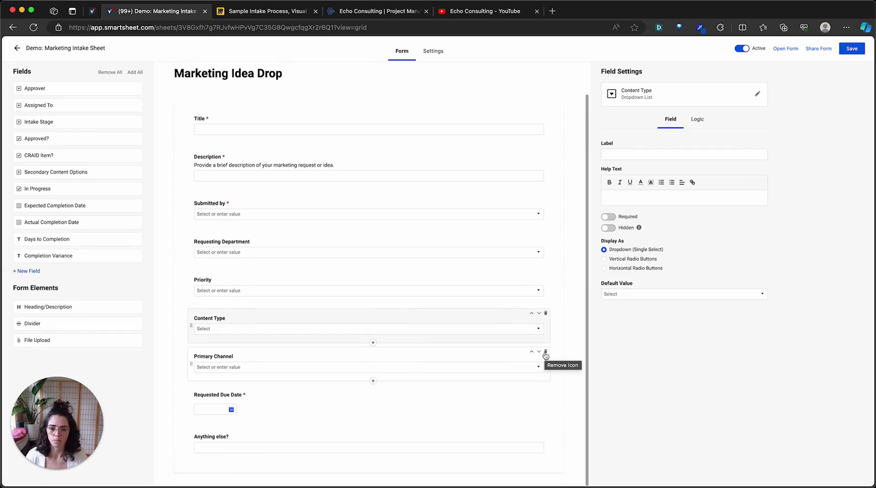
pyautogui.click(545, 353)
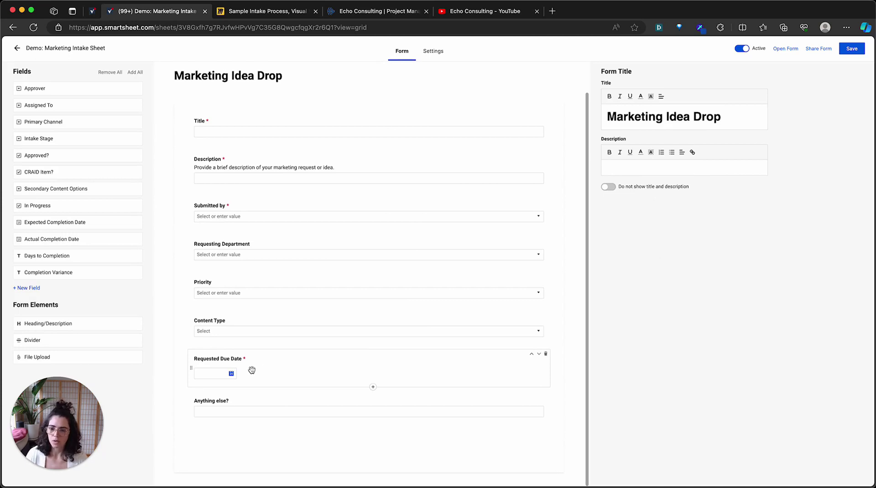
pyautogui.click(449, 363)
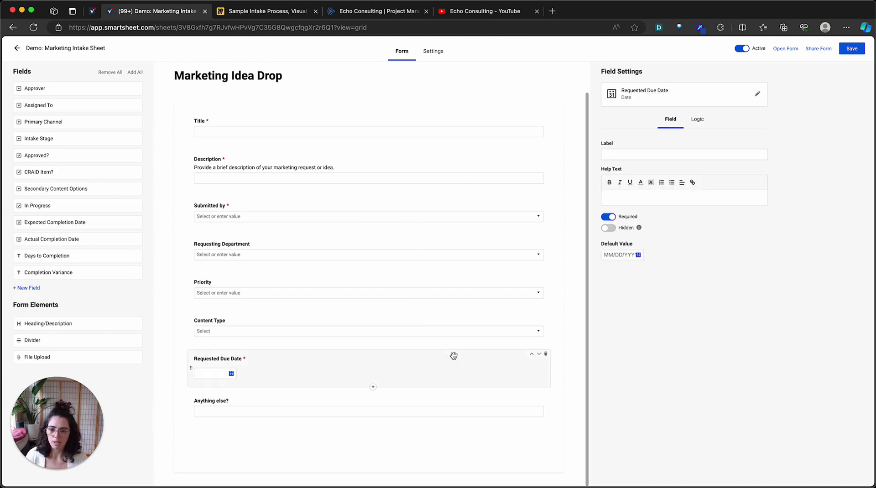
pyautogui.click(608, 216)
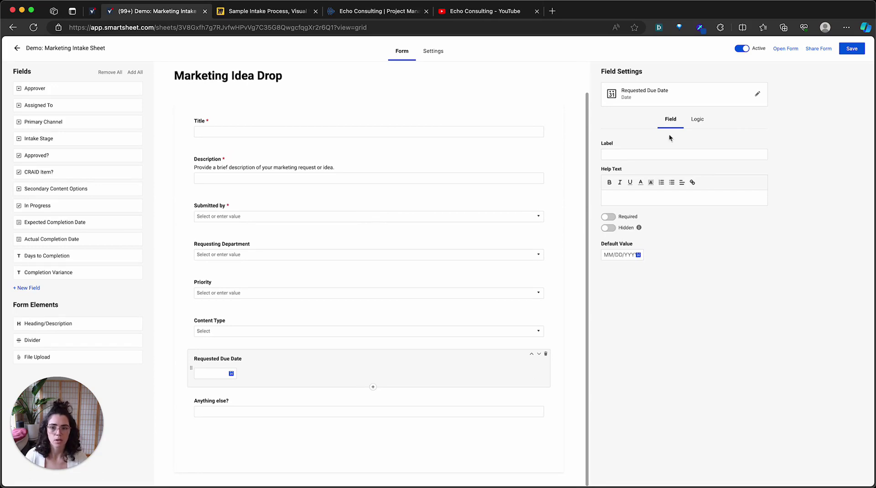
# Save the Marketing Idea Drop form and check its live version before returning to the form builder.
pyautogui.click(854, 52)
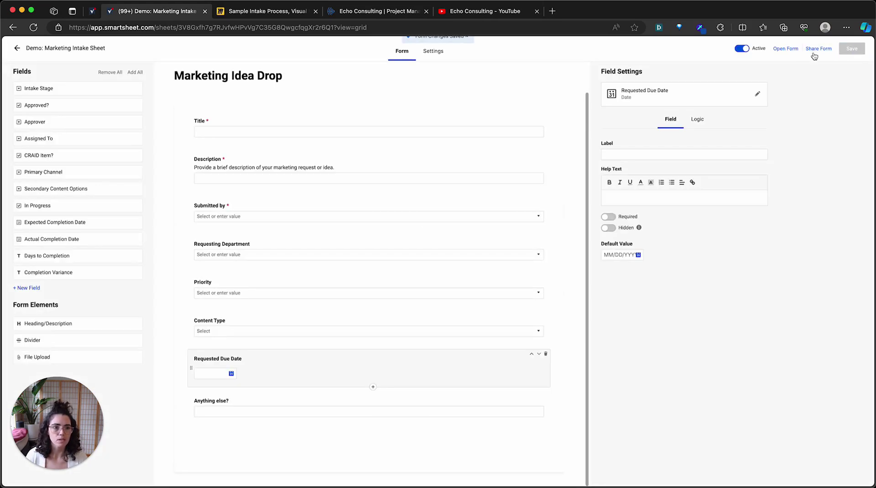
pyautogui.click(785, 49)
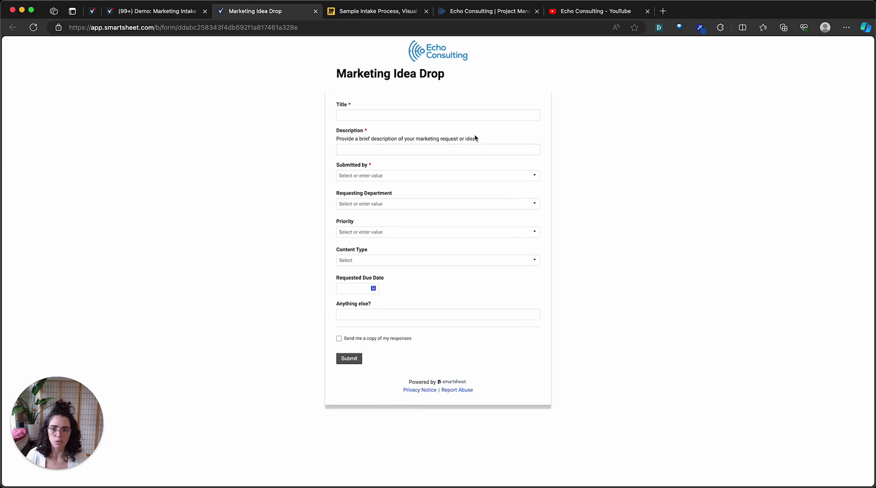
pyautogui.click(315, 11)
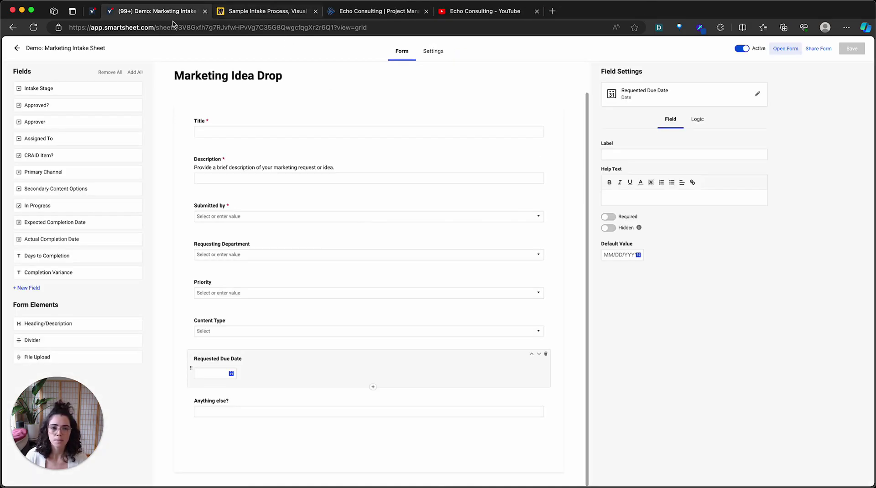
# From the sheet's forms list, open the live Marketing Idea Drop and Marketing Request Form in separate browser tabs and compare them.
pyautogui.click(38, 47)
pyautogui.moveTo(407, 174)
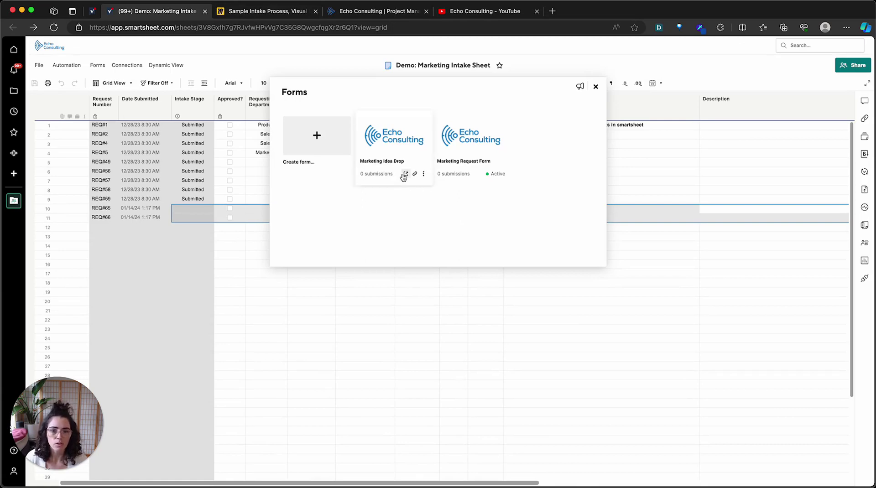
pyautogui.click(405, 174)
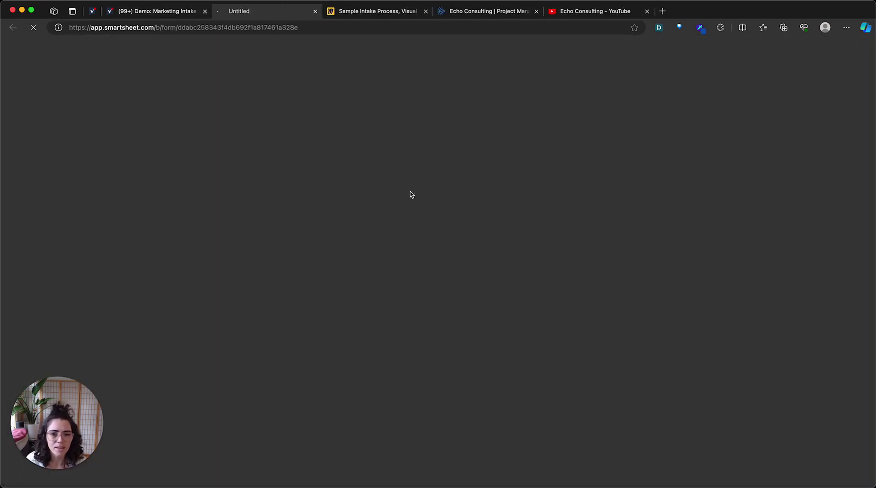
pyautogui.click(165, 11)
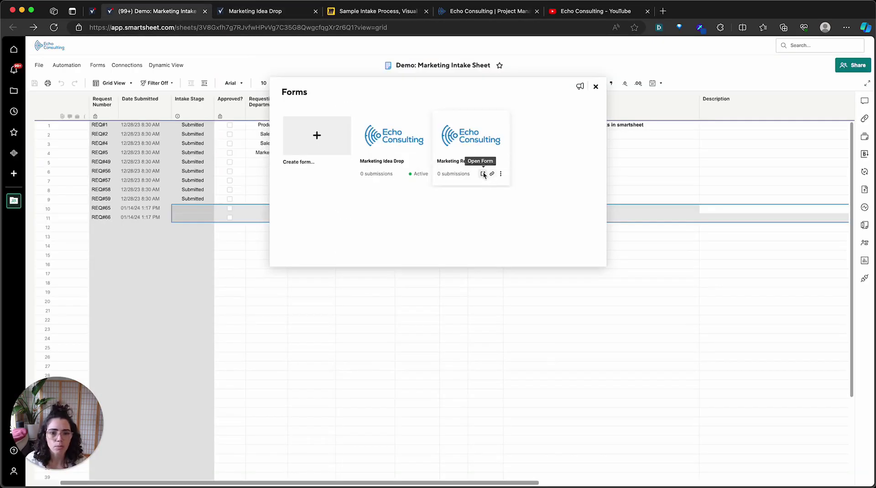
pyautogui.click(483, 174)
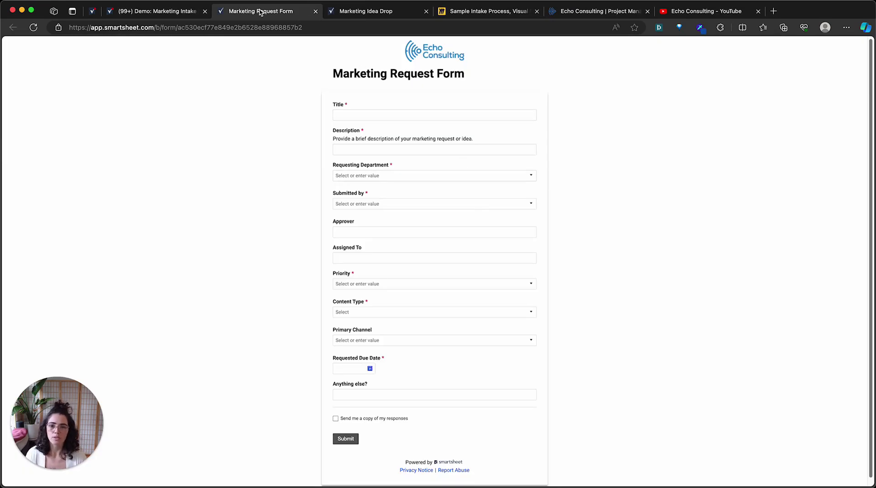
pyautogui.click(347, 13)
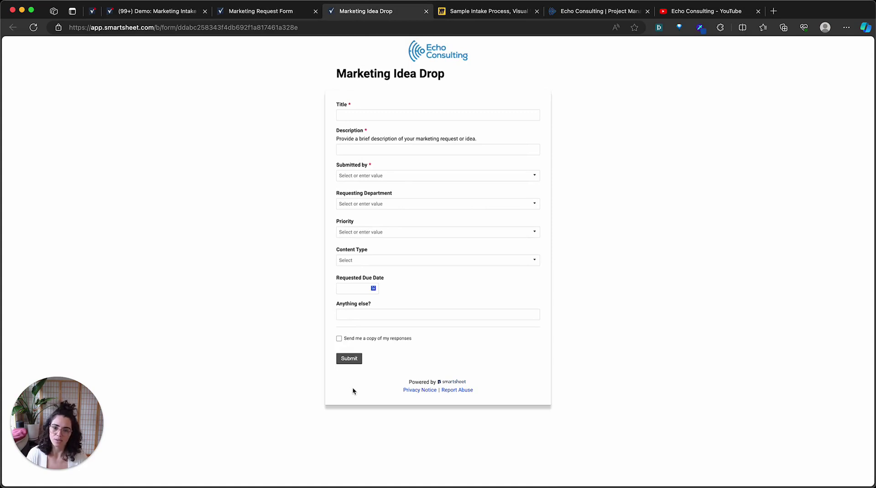
pyautogui.click(229, 18)
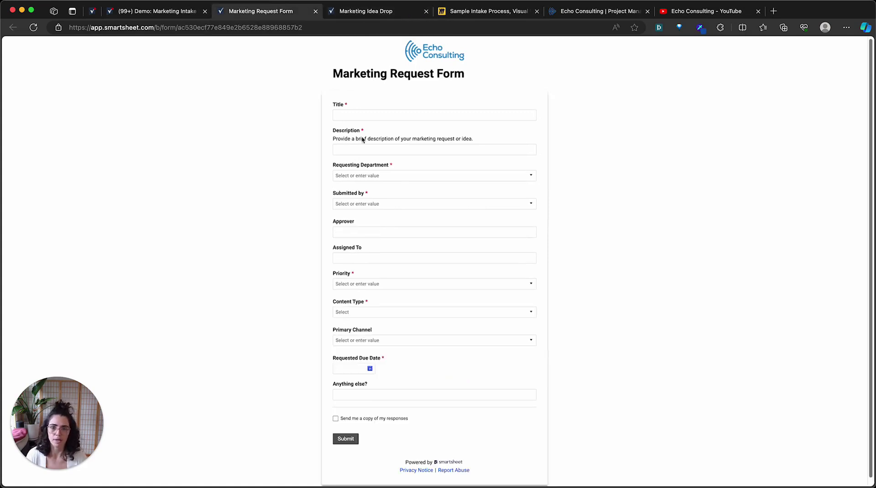
# Enter "Test1" as the title and "Test" as the description in the Marketing Request Form.
pyautogui.click(399, 115)
pyautogui.write('Test1')
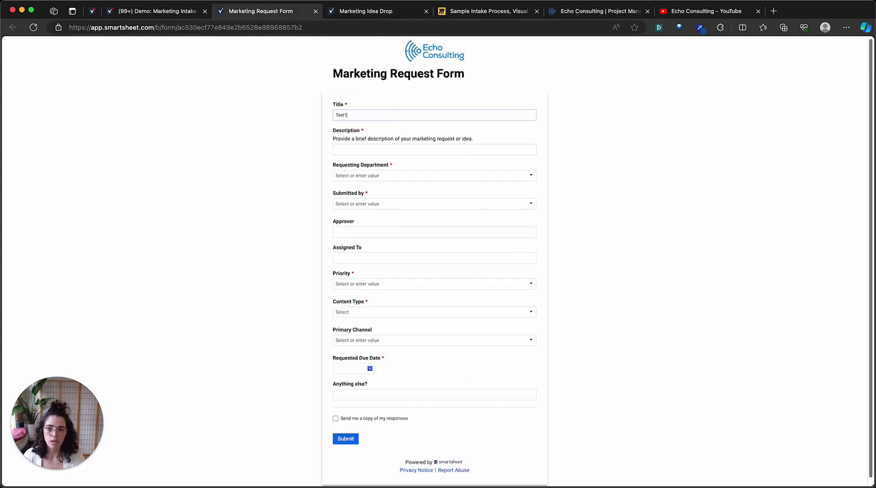
pyautogui.press('Tab')
pyautogui.write('Test')
pyautogui.press('Tab')
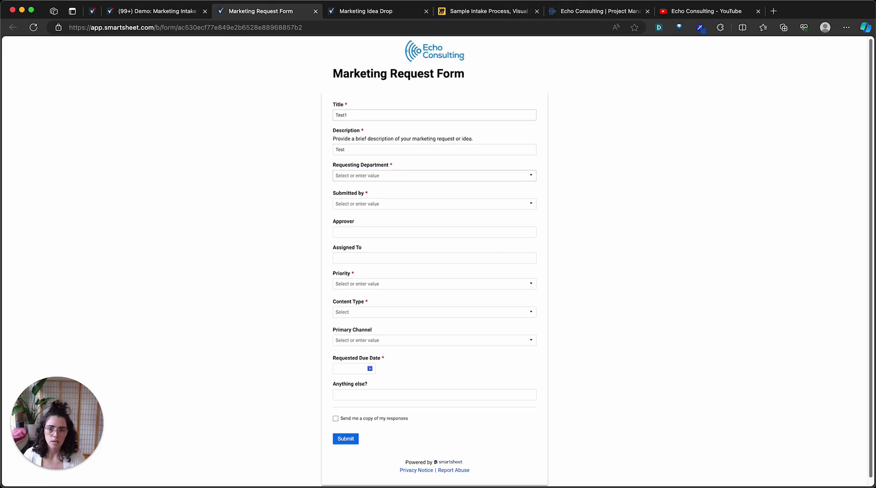
# Choose Finance as the requesting department and pick the first listed contact as submitter, leaving Approver and Assigned To blank.
pyautogui.click(509, 182)
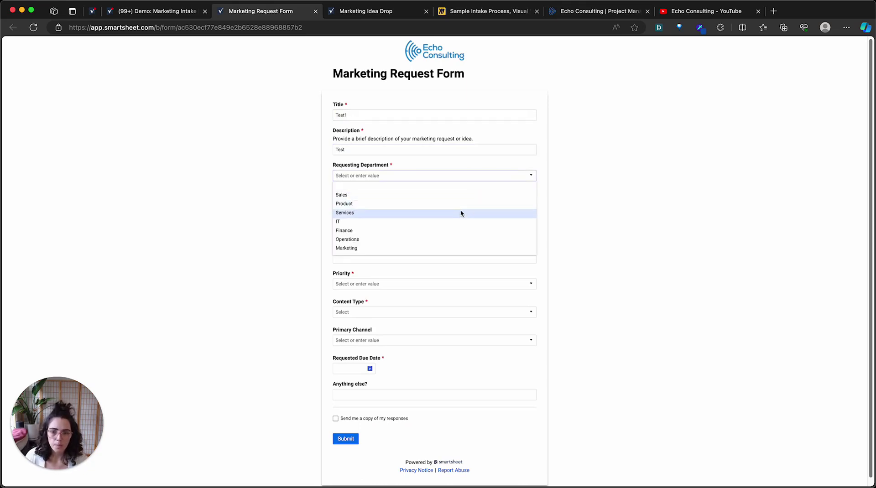
pyautogui.click(452, 235)
pyautogui.click(415, 205)
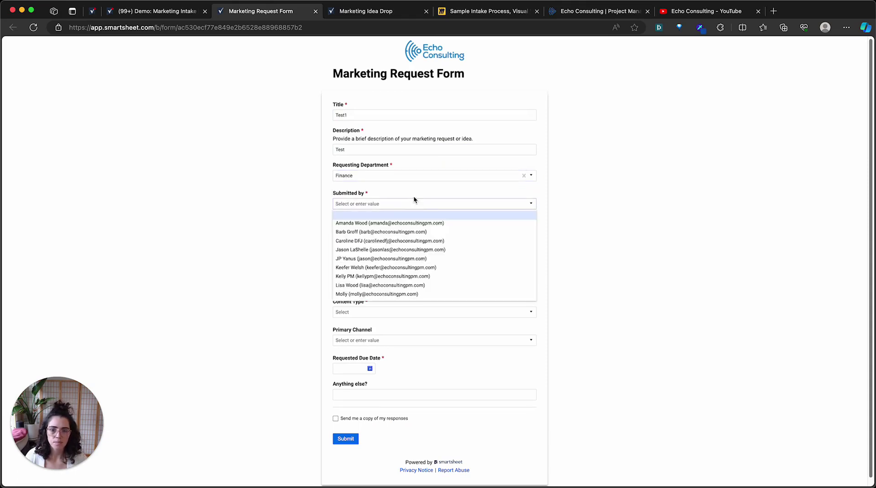
pyautogui.click(393, 223)
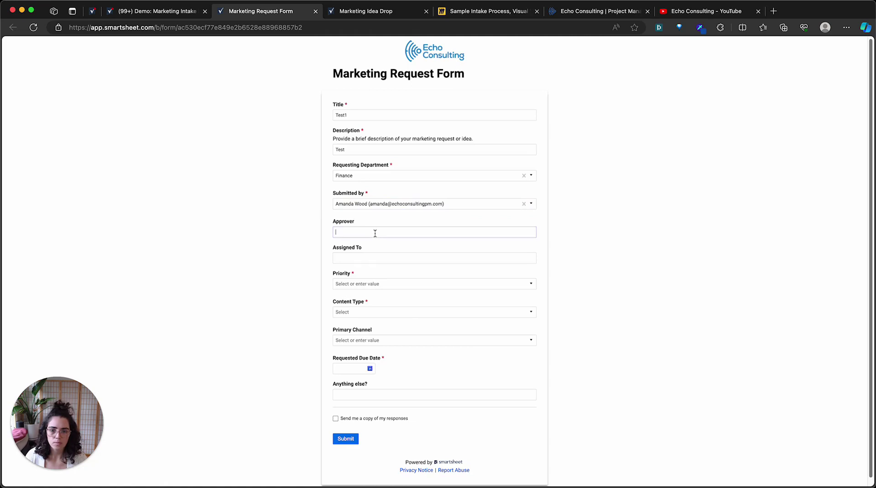
pyautogui.click(372, 257)
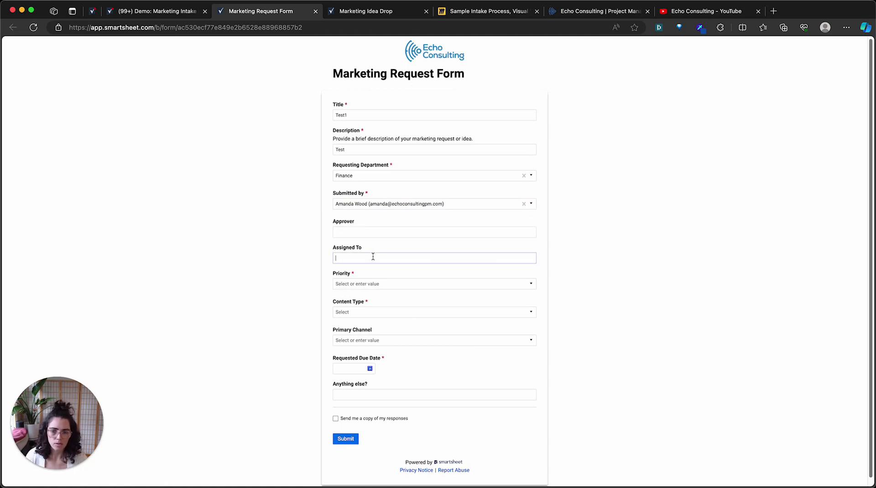
# Set the request's priority to Medium, content type to Slide Deck and primary channel to Other.
pyautogui.click(371, 284)
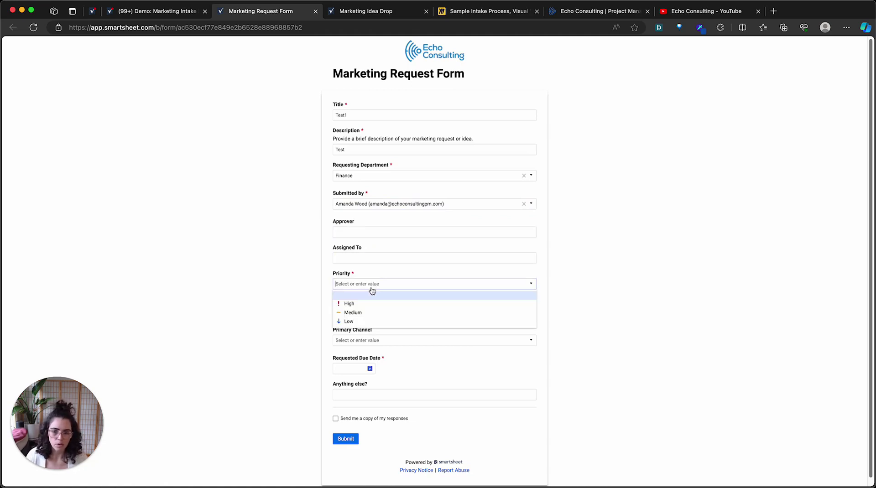
pyautogui.click(368, 312)
pyautogui.click(371, 313)
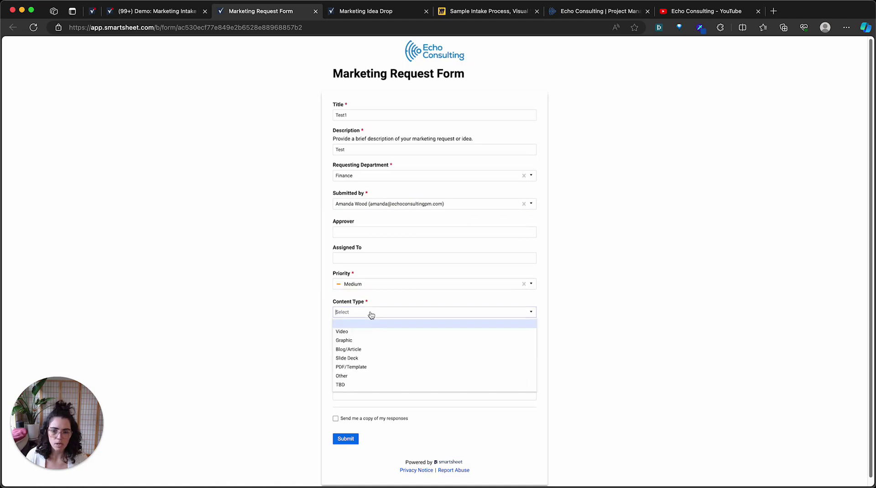
pyautogui.click(363, 359)
pyautogui.click(374, 343)
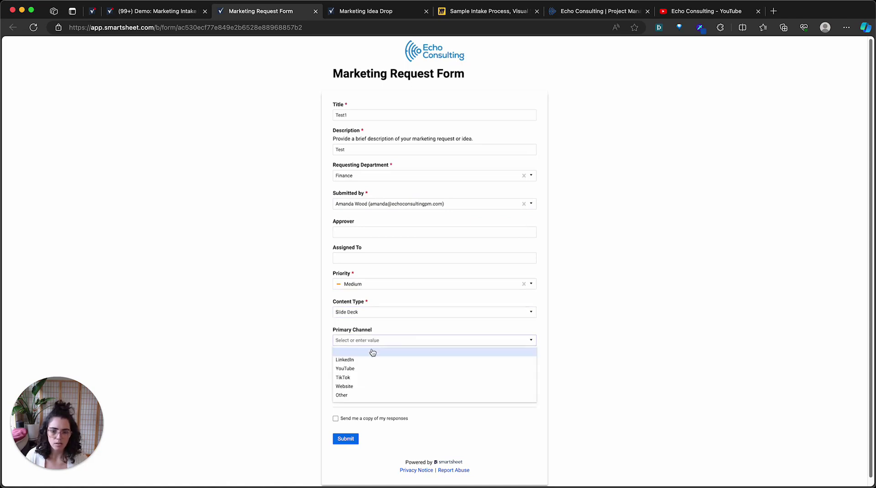
pyautogui.click(346, 395)
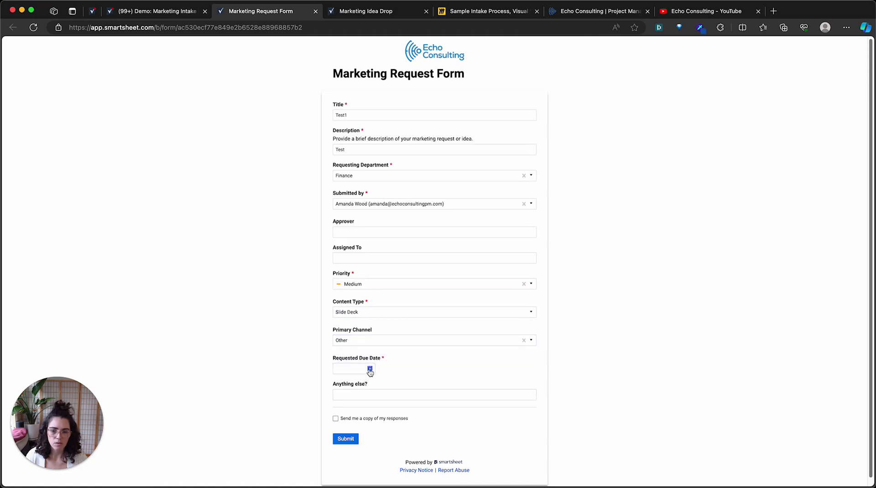
# Set the requested due date to February 16, 2024, submit the Marketing Request Form and close its confirmation page.
pyautogui.click(370, 369)
pyautogui.click(487, 398)
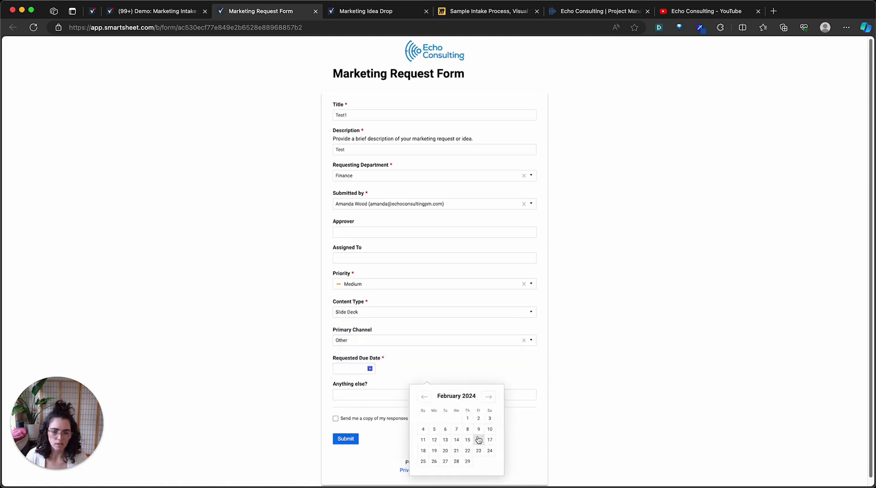
pyautogui.click(478, 439)
pyautogui.click(345, 439)
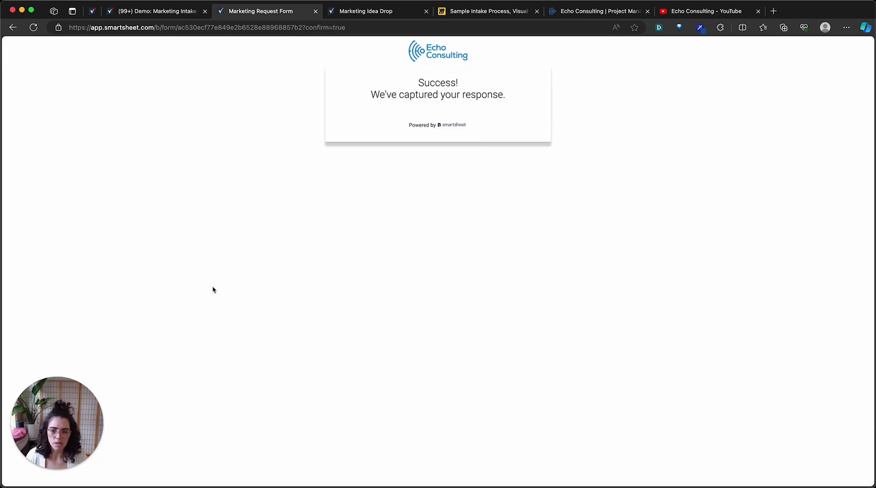
pyautogui.click(316, 11)
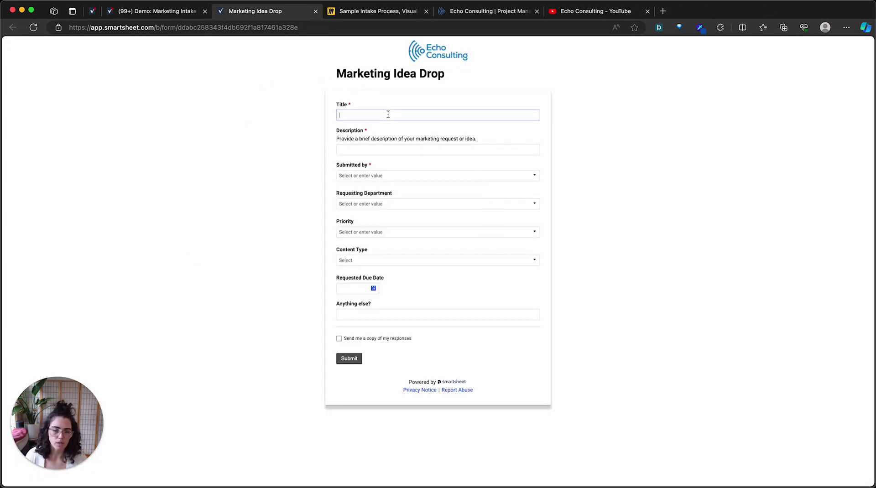
# Enter "Test2" as both the title and the description in the Marketing Idea Drop form.
pyautogui.write('Test2')
pyautogui.press('Tab')
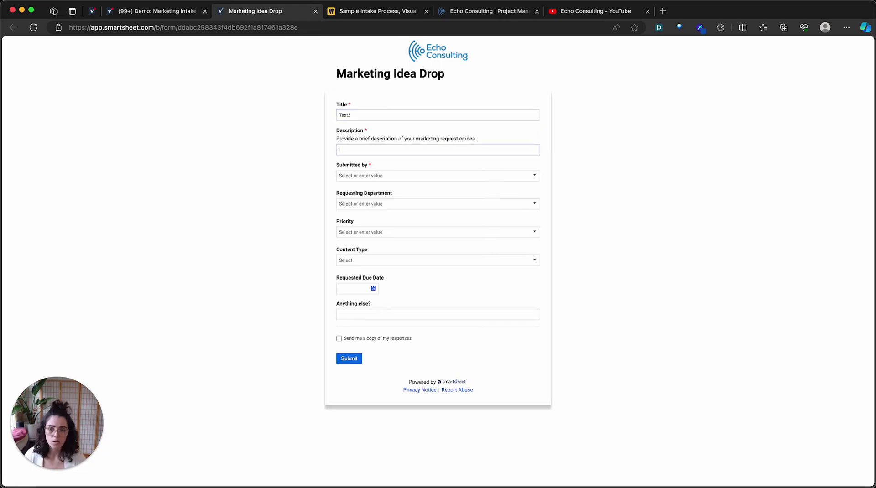
pyautogui.write('Test2')
pyautogui.press('Tab')
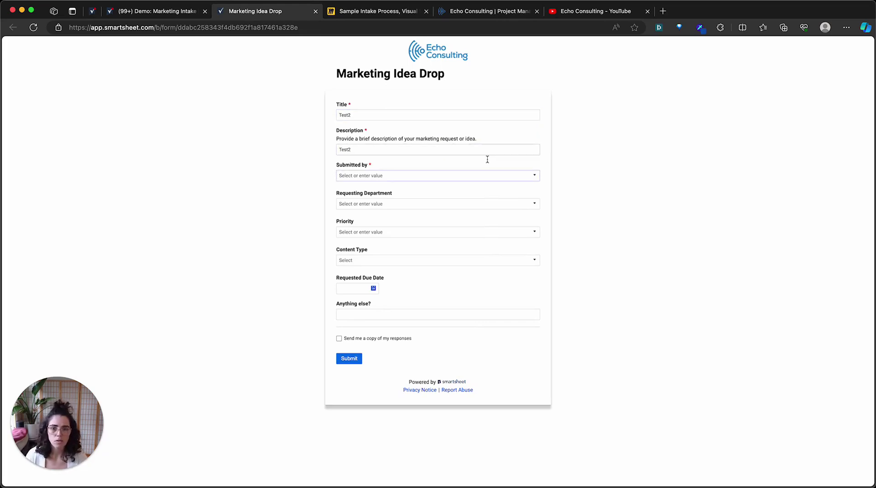
# Pick the first listed contact as submitter and choose Sales as the requesting department in the Marketing Idea Drop form.
pyautogui.click(536, 175)
pyautogui.click(520, 192)
pyautogui.click(429, 209)
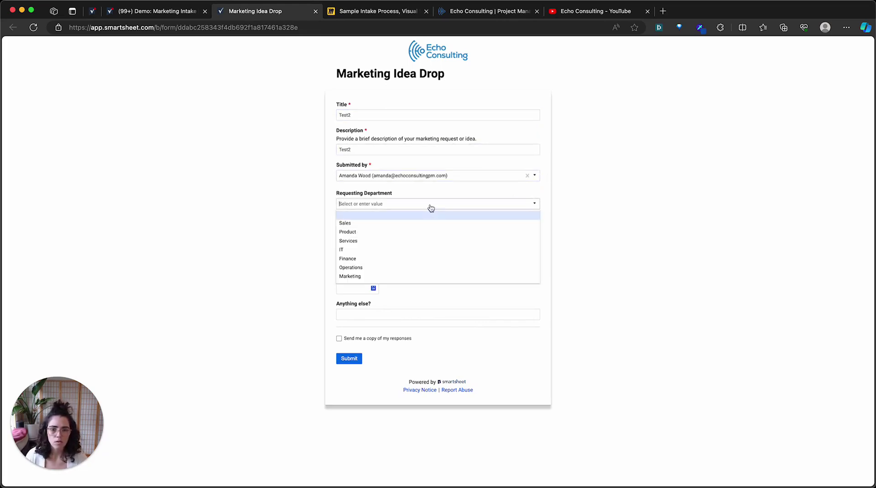
pyautogui.click(383, 223)
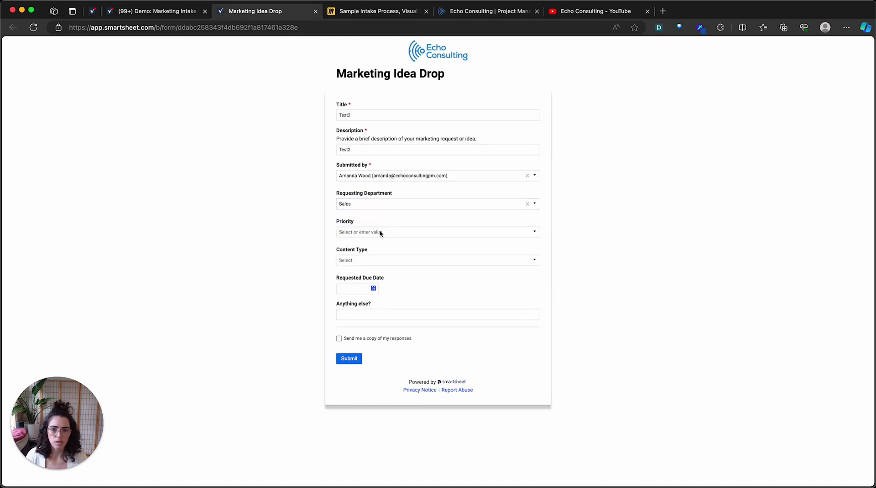
# Leave the priority, content type and due date blank, submit the Marketing Idea Drop form and close its confirmation page.
pyautogui.click(379, 232)
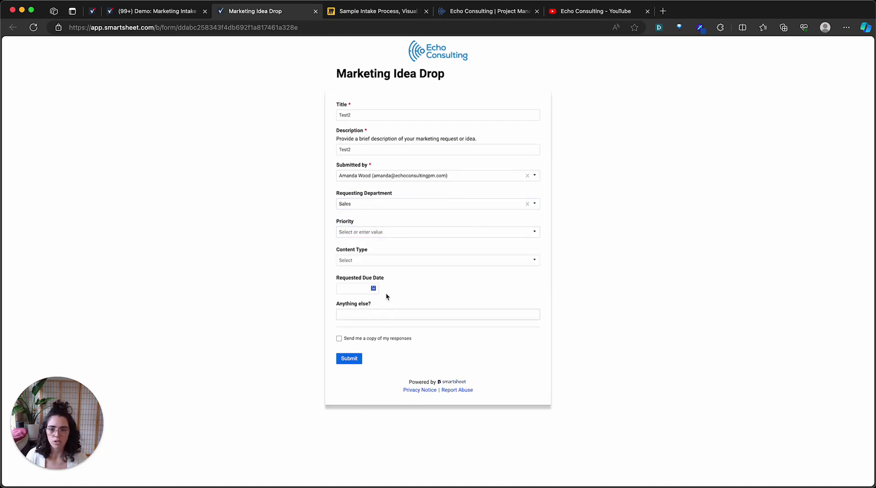
pyautogui.click(352, 357)
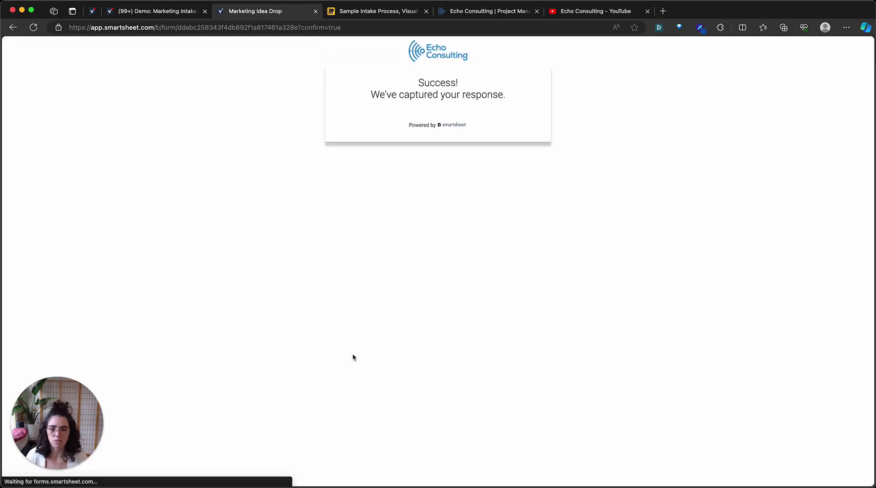
pyautogui.click(315, 12)
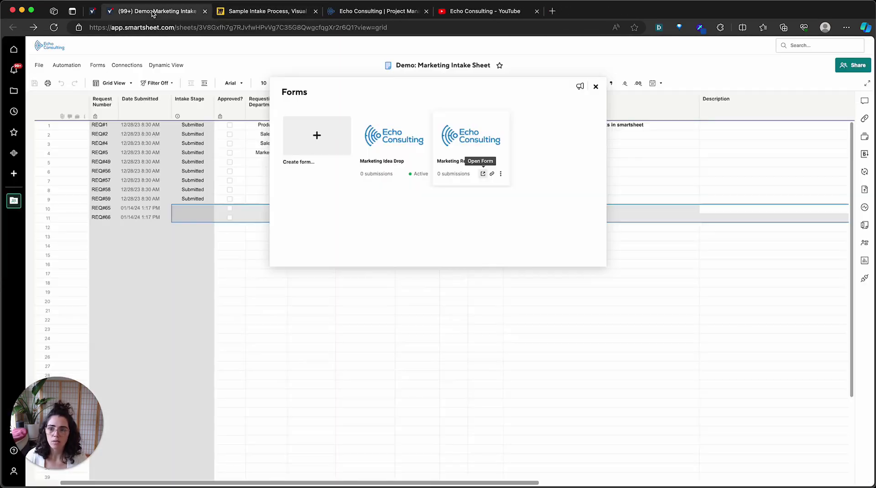
# Close the forms overview on the Marketing Intake Sheet and examine the Test1 and Test2 submission rows across the columns, selecting the Test1 row.
pyautogui.click(154, 12)
pyautogui.click(595, 87)
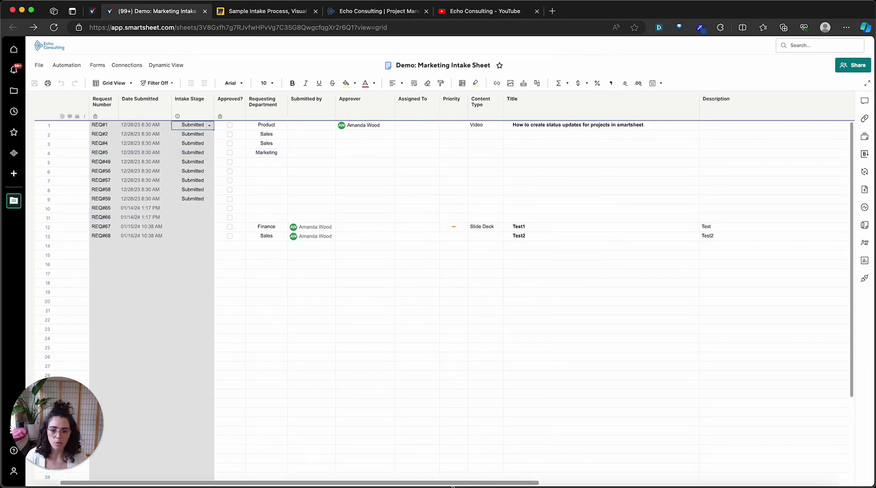
pyautogui.moveTo(454, 482); pyautogui.dragTo(555, 475)
pyautogui.hscroll(5, 555, 475)
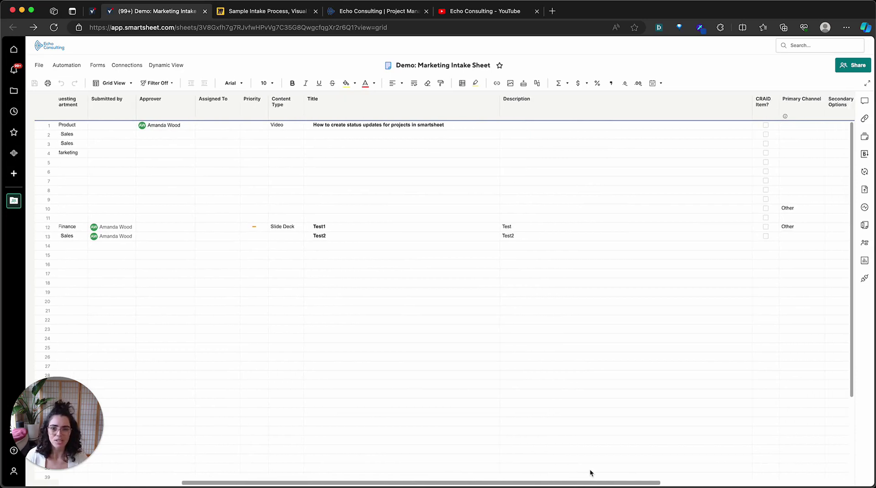
pyautogui.hscroll(-6, 630, 477)
pyautogui.hscroll(-2, 499, 482)
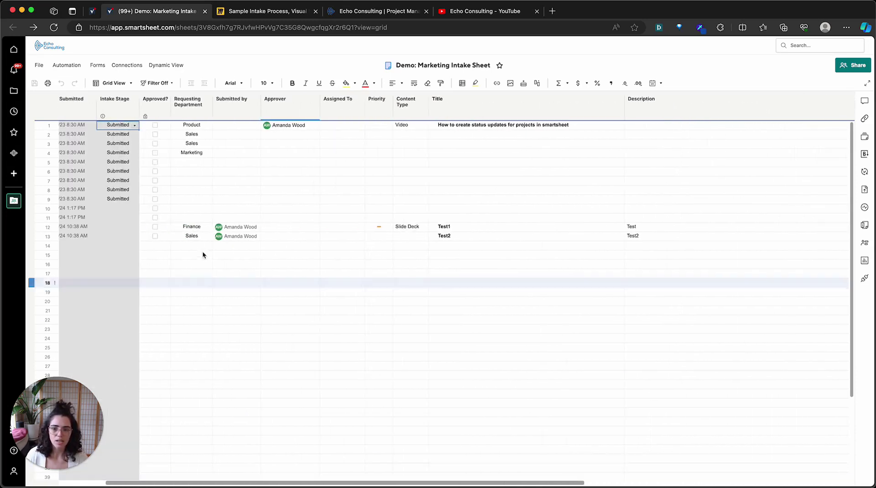
pyautogui.click(31, 227)
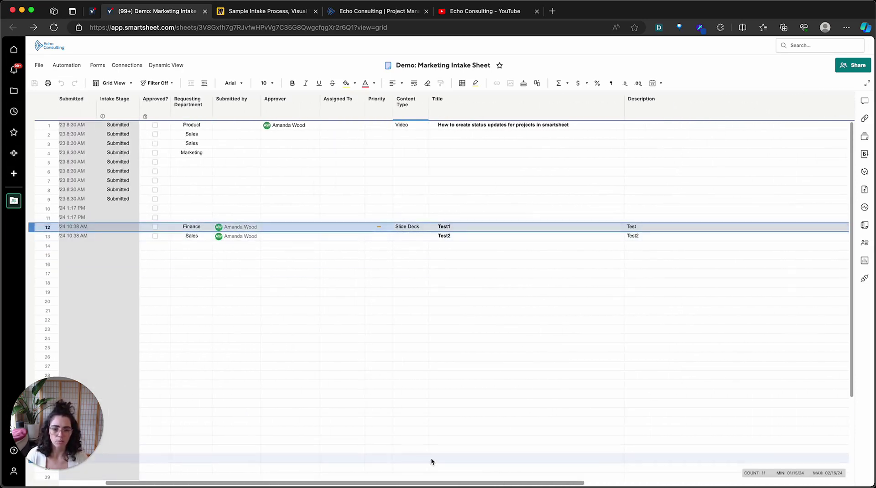